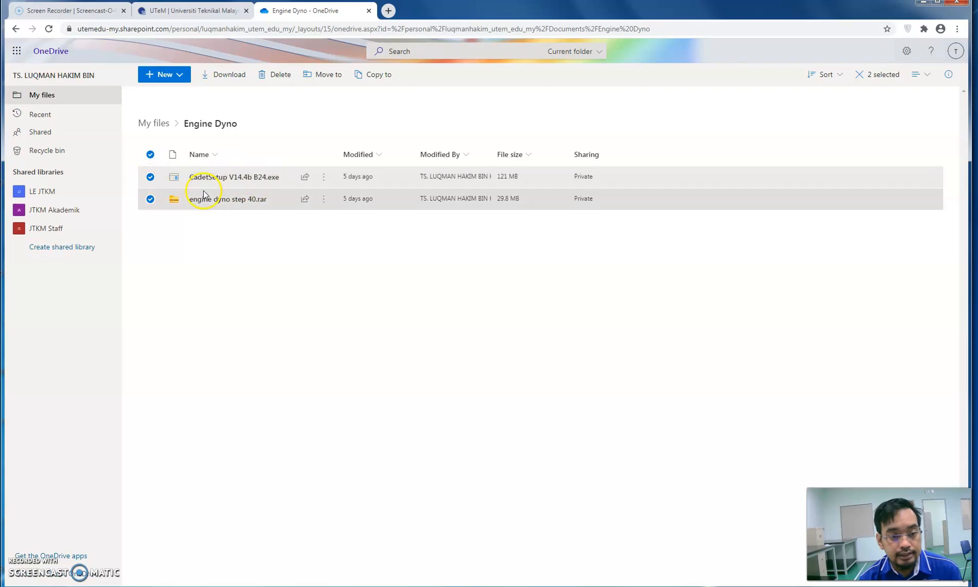
# Download the selected CadetSetup V14.4b B24.exe and engine dyno step 40.rar files as a zip, and minimize the browser.
pyautogui.click(229, 76)
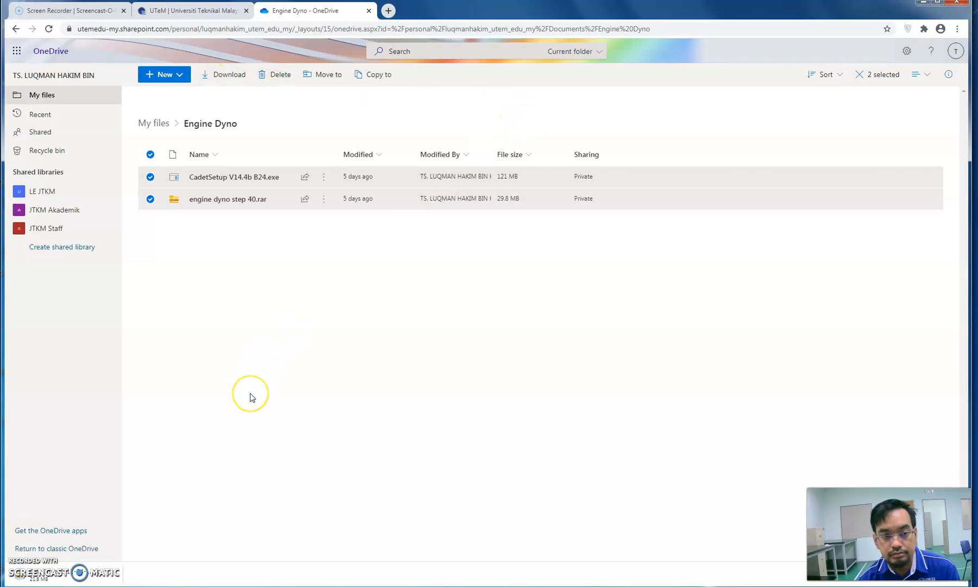
pyautogui.click(255, 349)
pyautogui.click(212, 78)
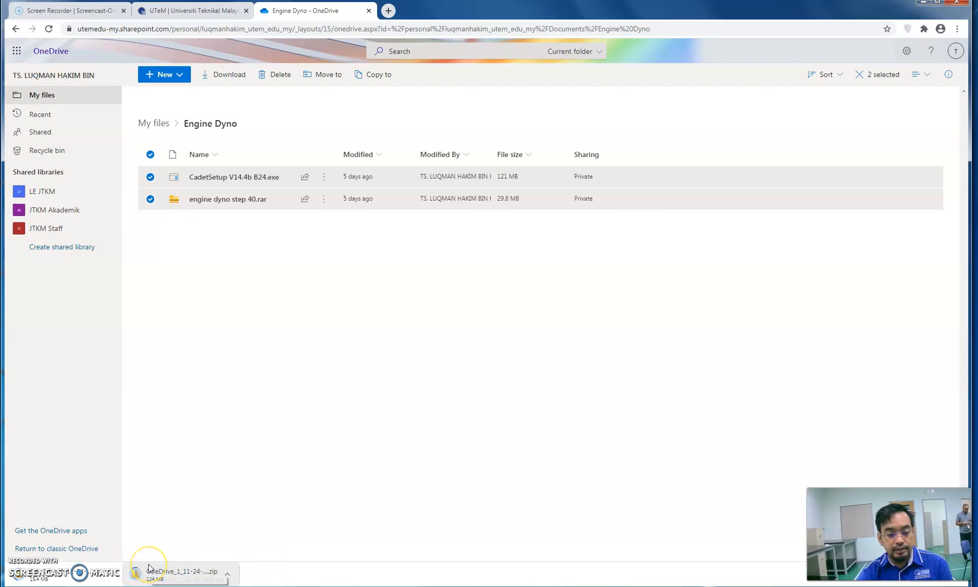
pyautogui.click(197, 571)
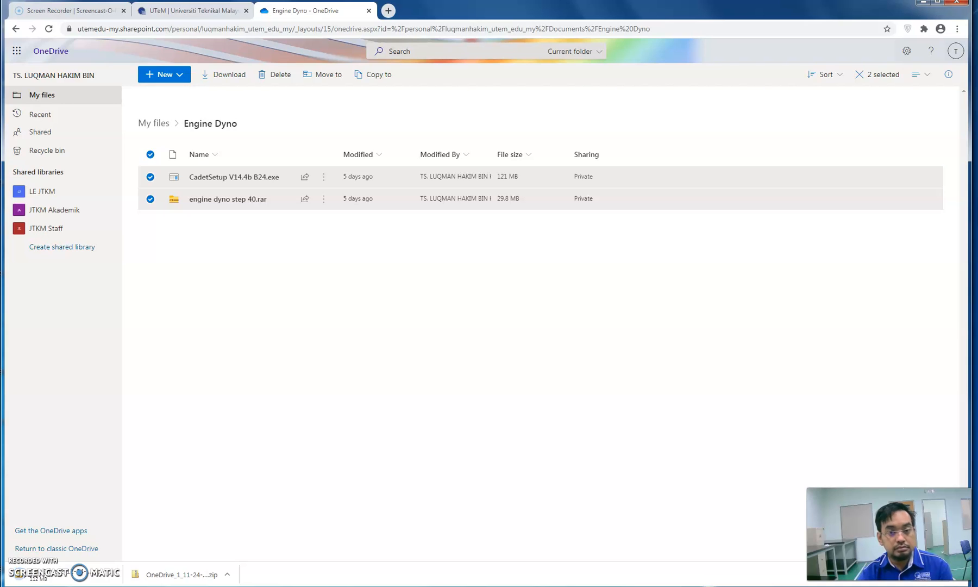
pyautogui.click(922, 3)
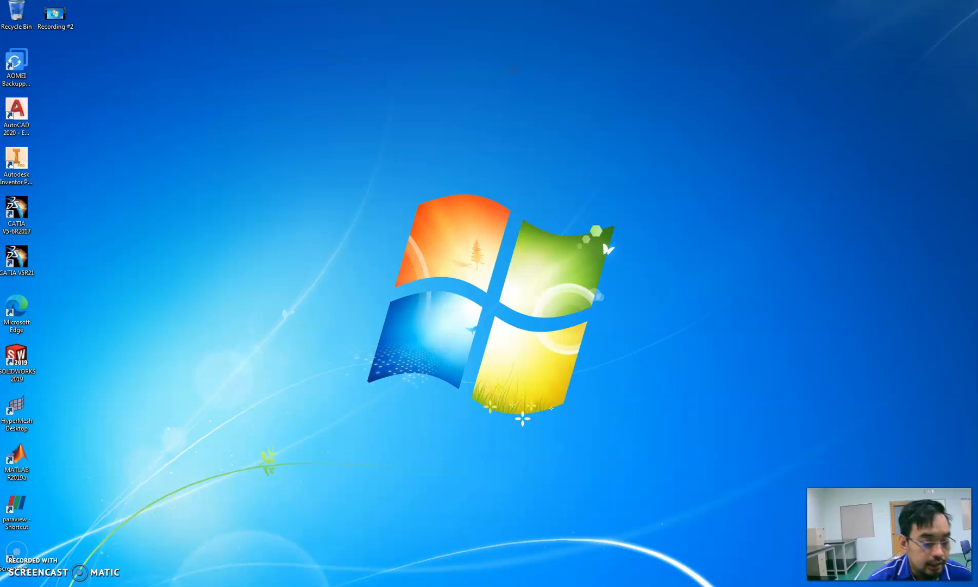
# Open the Downloads folder and copy the OneDrive_1_11-24-2020 zip archive.
pyautogui.doubleClick(18, 21)
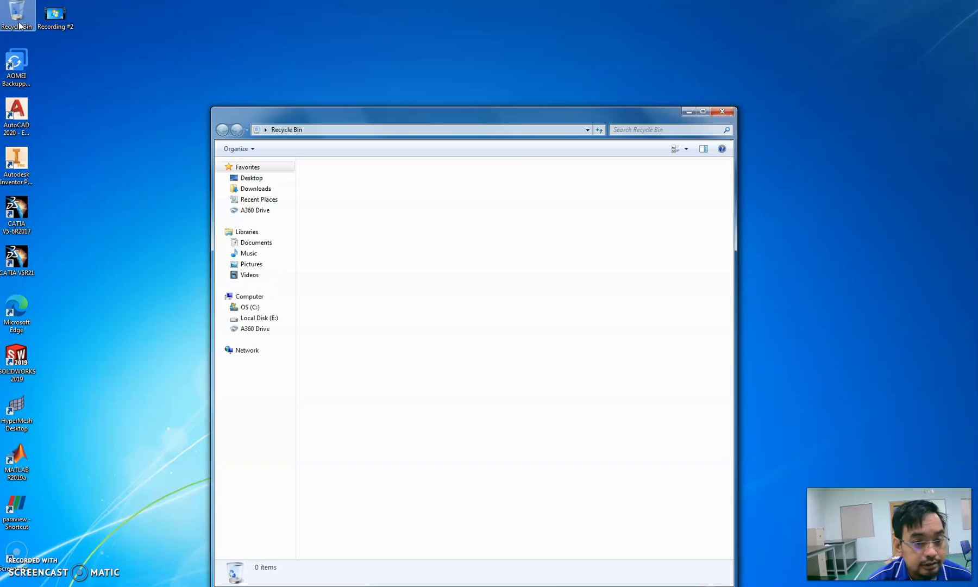
pyautogui.click(256, 189)
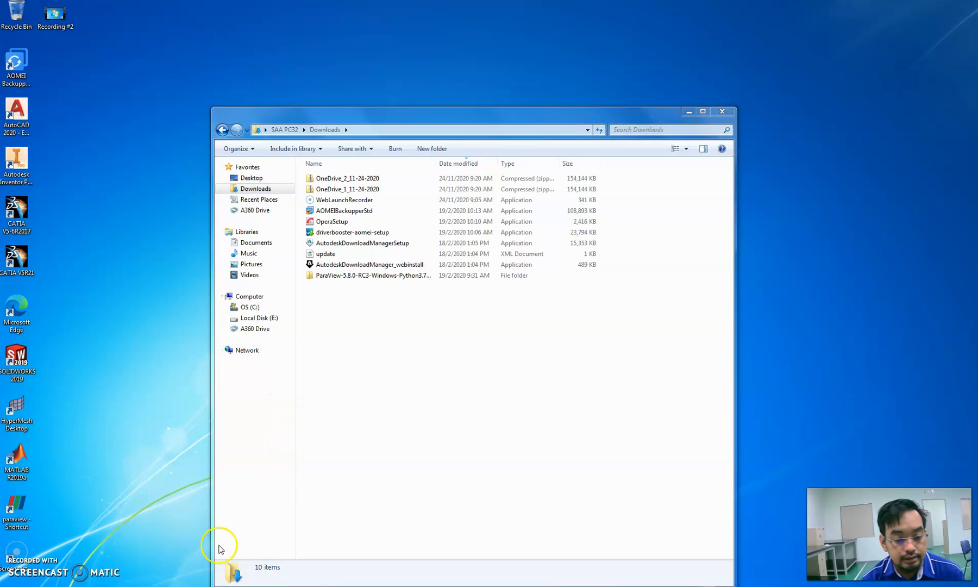
pyautogui.click(345, 189)
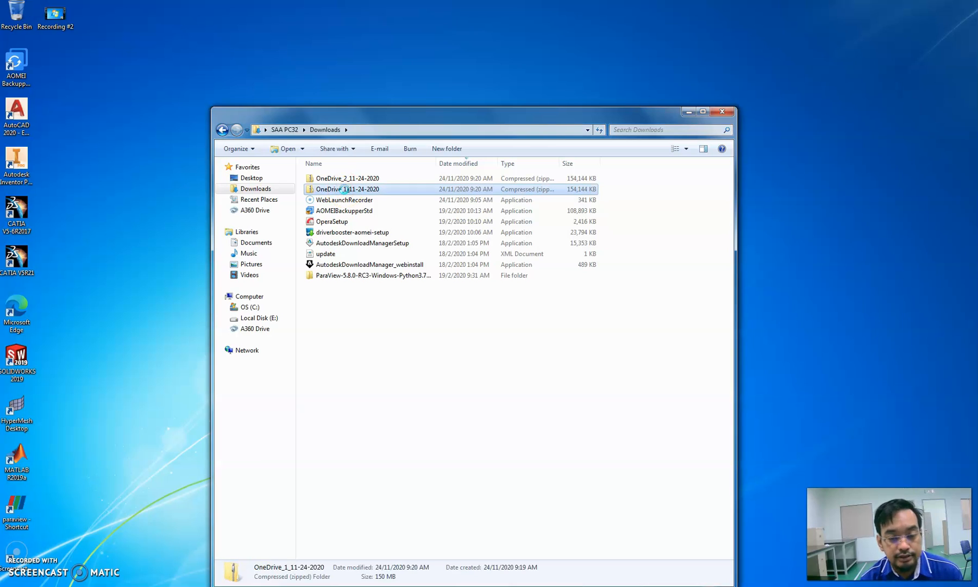
pyautogui.rightClick(345, 189)
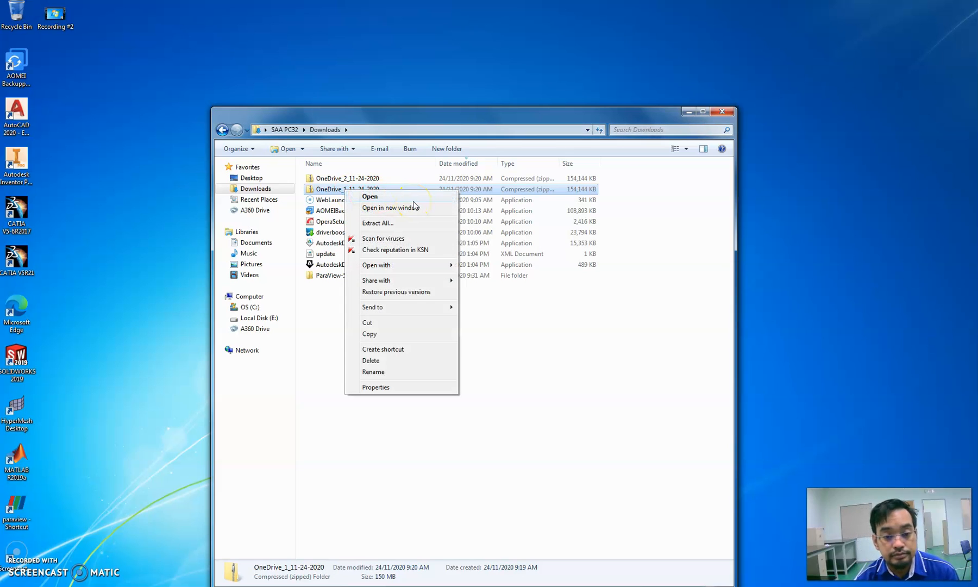
pyautogui.click(387, 335)
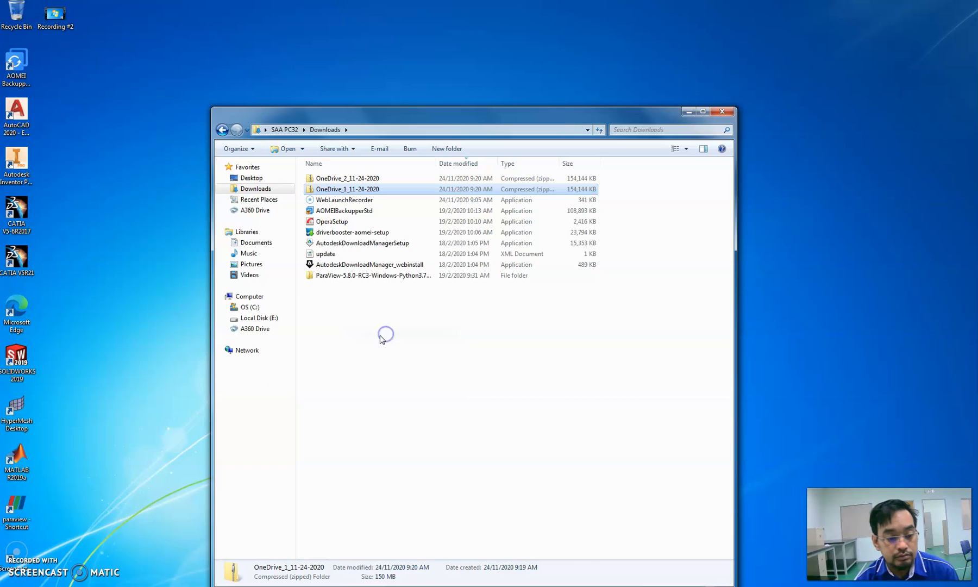
# Paste the copied OneDrive_1_11-24-2020 archive into the Documents library.
pyautogui.click(122, 248)
pyautogui.click(686, 113)
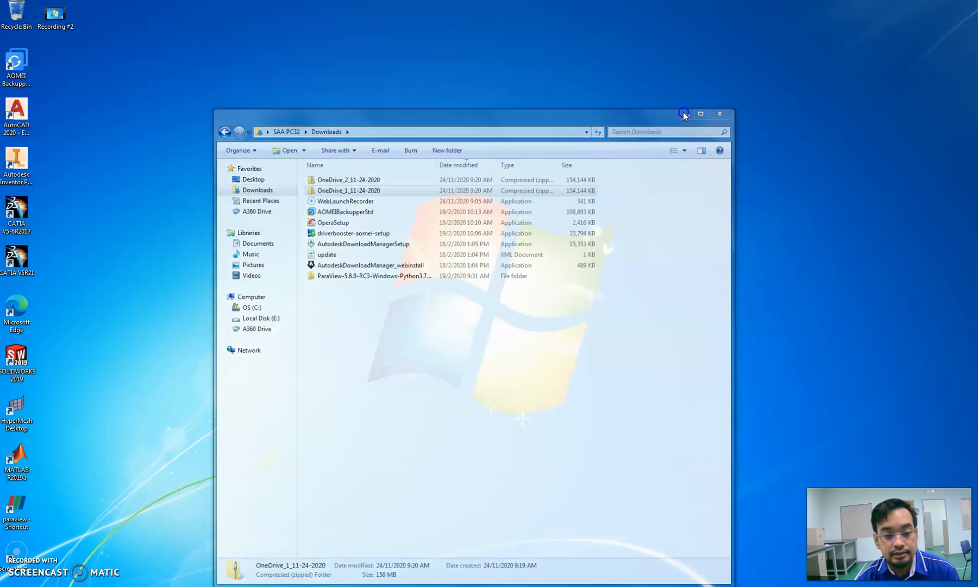
pyautogui.click(141, 586)
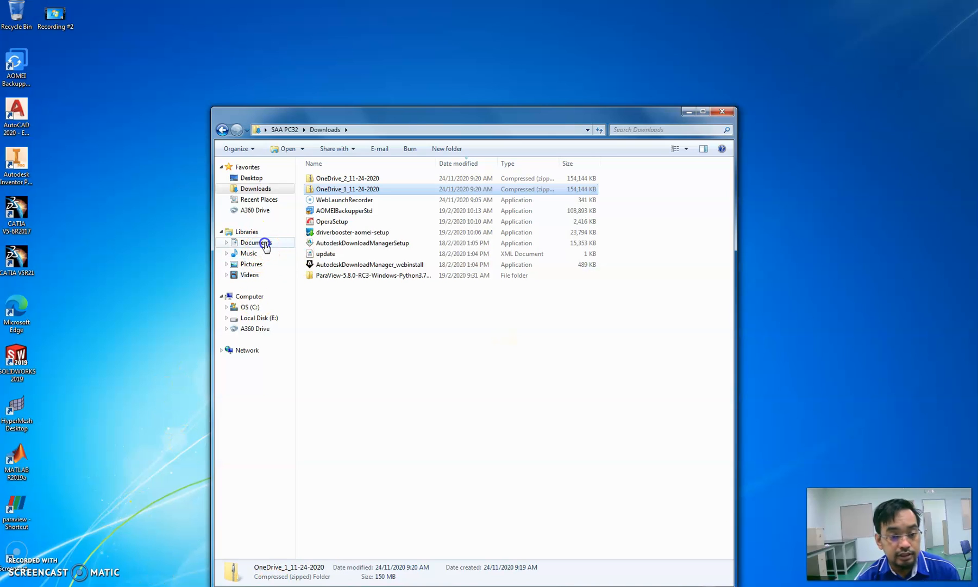
pyautogui.click(265, 245)
pyautogui.rightClick(361, 469)
pyautogui.click(412, 405)
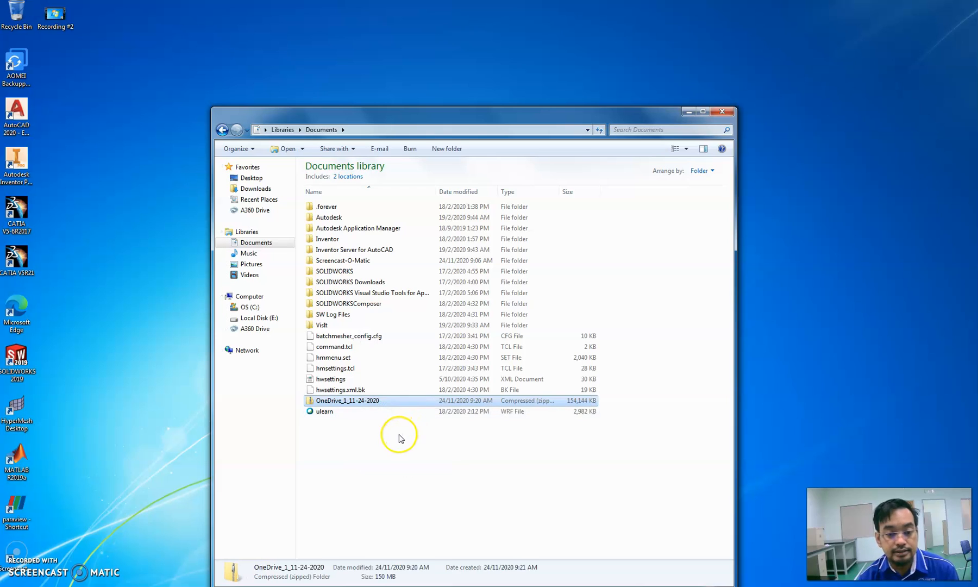
# Extract the OneDrive_1_11-24-2020 archive in Documents to the suggested destination folder, showing the extracted files when complete.
pyautogui.rightClick(378, 403)
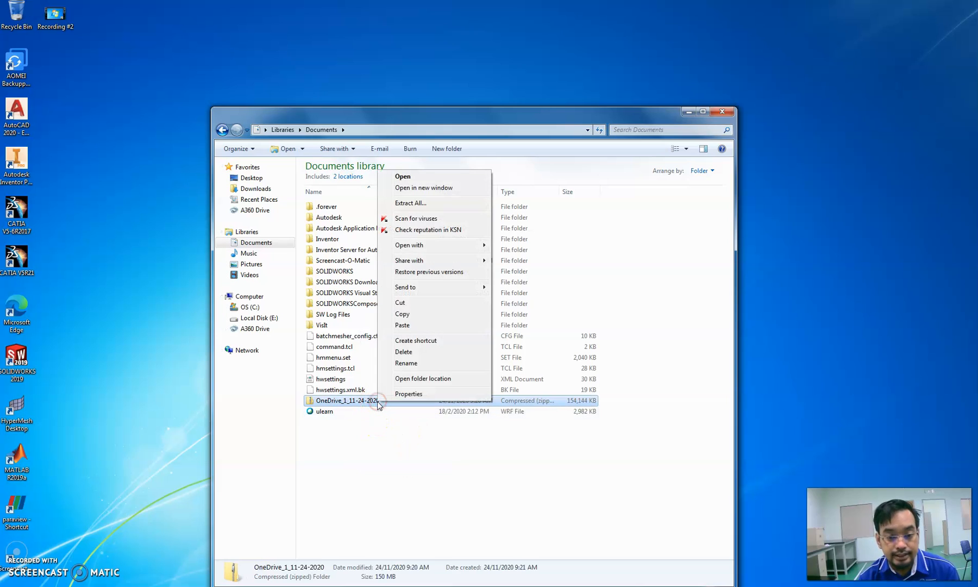
pyautogui.click(469, 211)
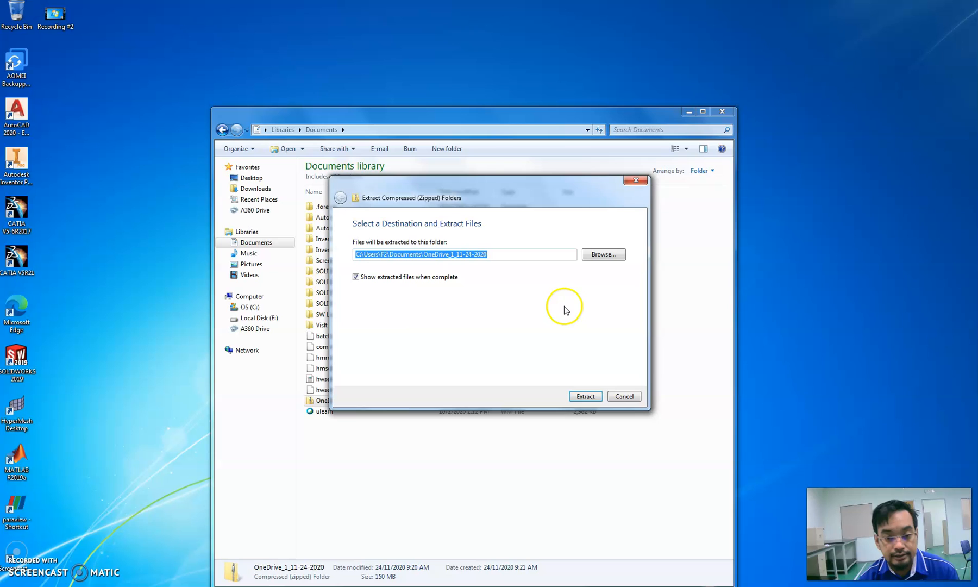
pyautogui.click(588, 396)
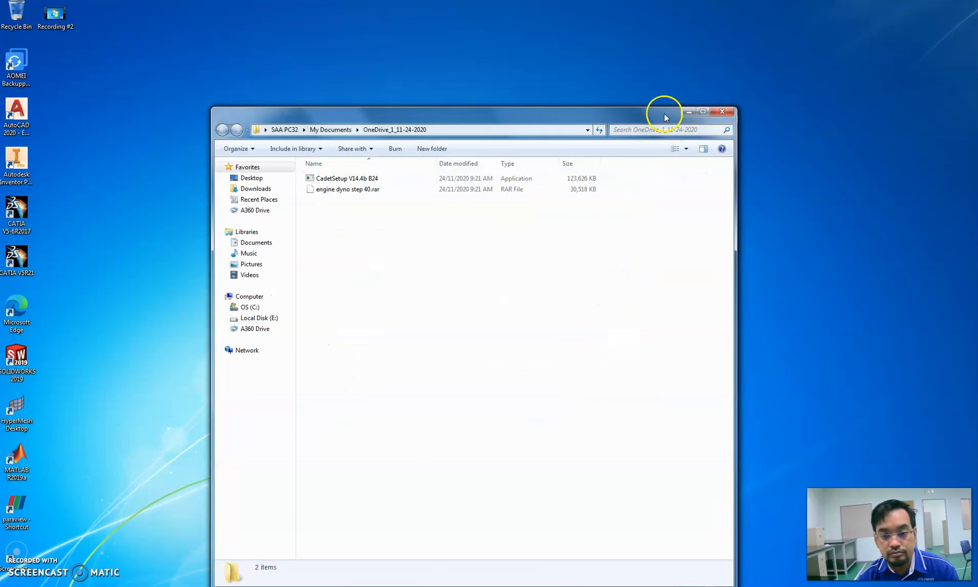
# Arrange the extracted folder's window and the Documents window side by side.
pyautogui.click(703, 113)
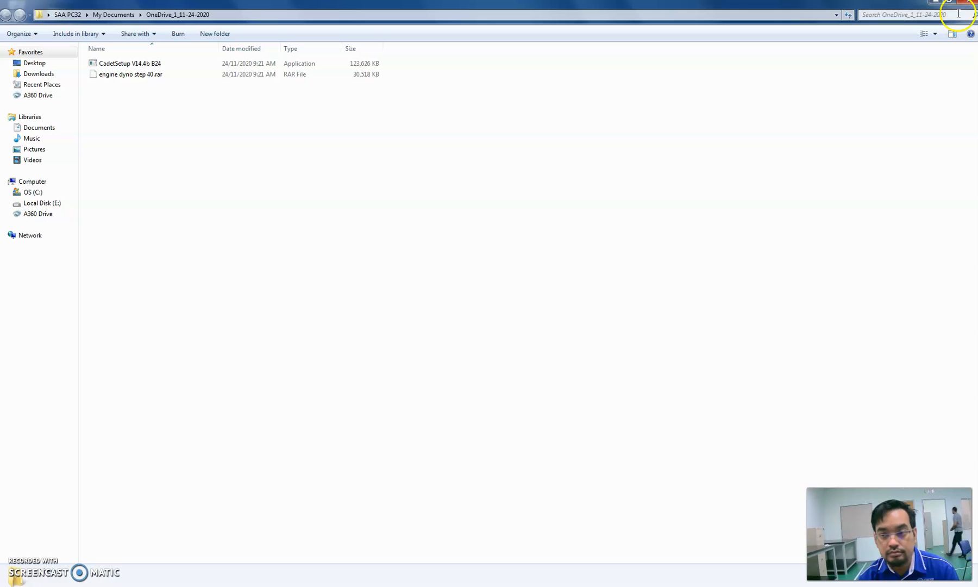
pyautogui.click(943, 5)
pyautogui.moveTo(525, 120); pyautogui.dragTo(846, 93)
pyautogui.moveTo(395, 113); pyautogui.dragTo(219, 65)
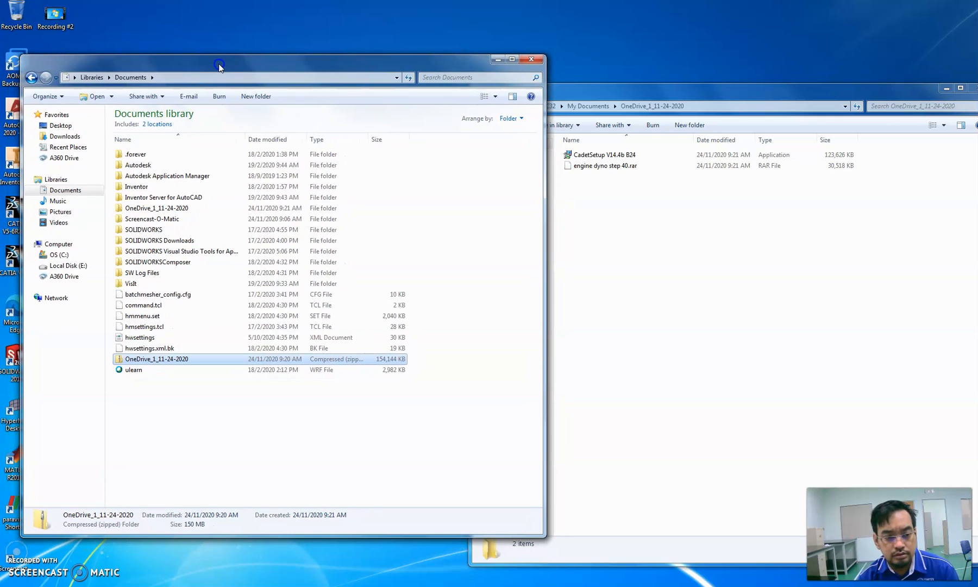
# Minimize the Documents window and run the CadetSetup V14.4b B24 installer from the extracted folder, allowing it through the security warning.
pyautogui.click(690, 215)
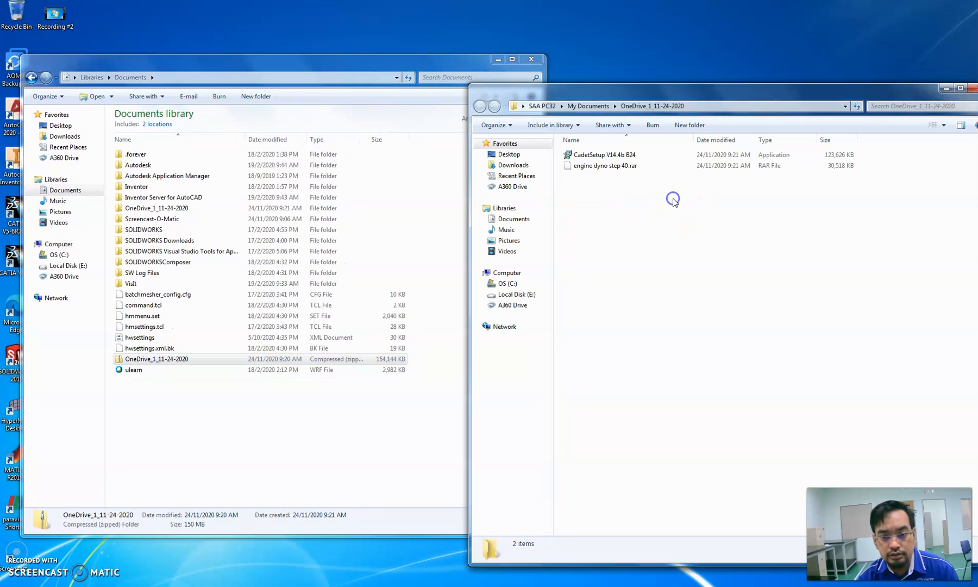
pyautogui.click(499, 61)
pyautogui.doubleClick(612, 156)
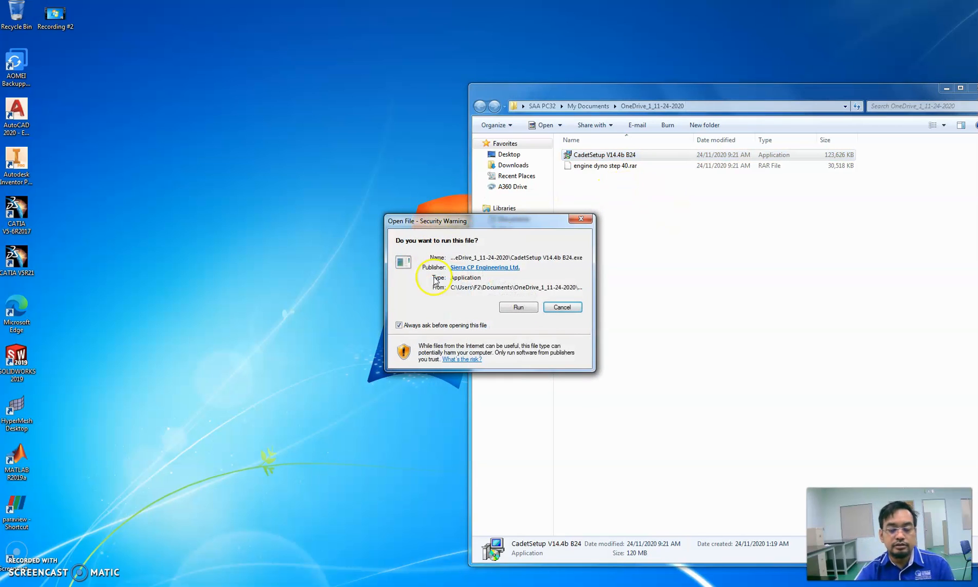
pyautogui.click(516, 307)
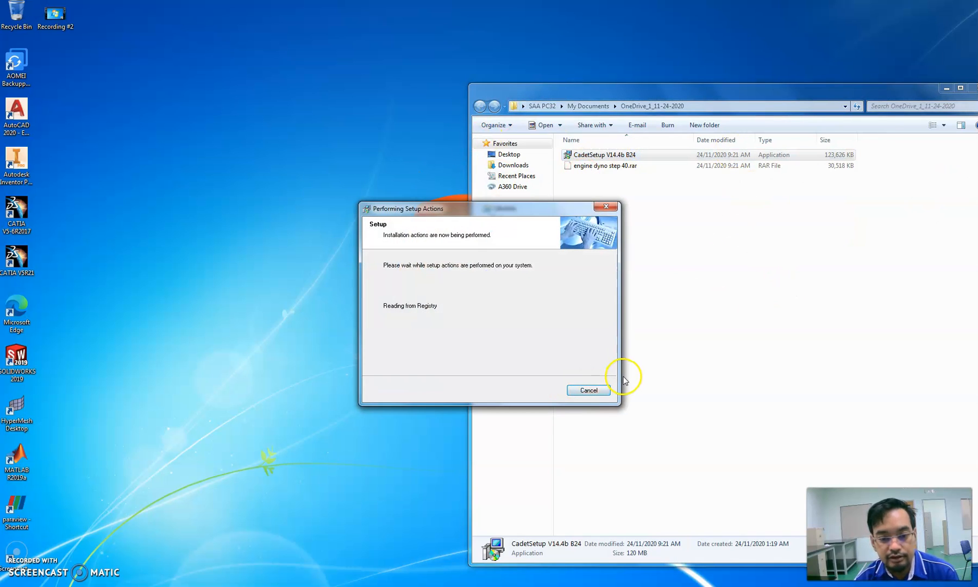
pyautogui.click(607, 169)
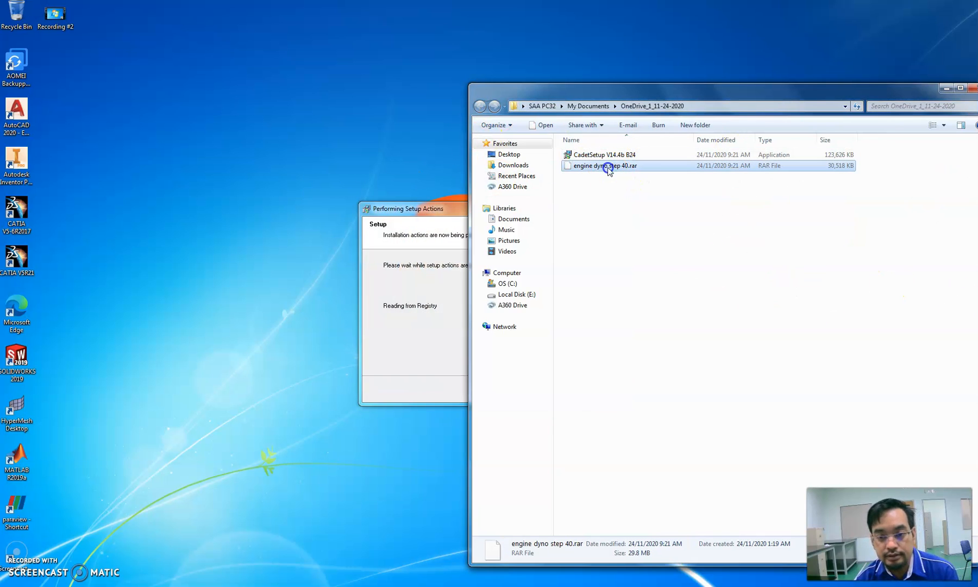
pyautogui.rightClick(608, 170)
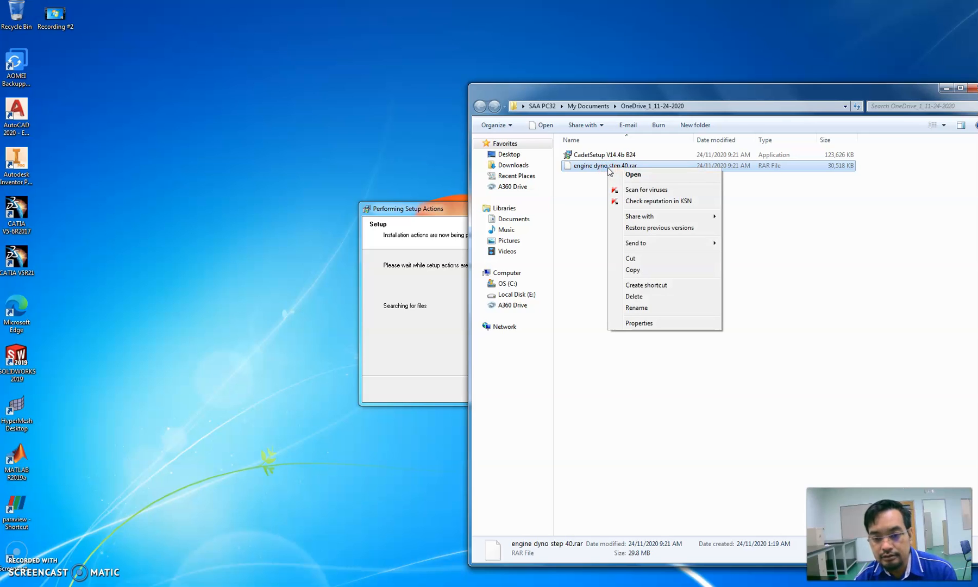
pyautogui.click(851, 239)
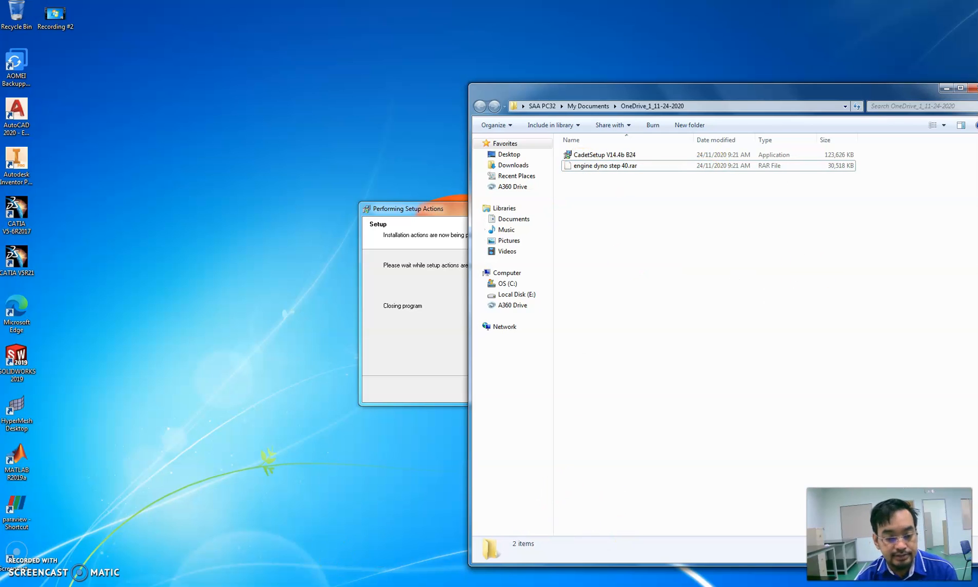
# Bring the CADET Automation System setup forward, proceed past its welcome page and accept the licence agreement.
pyautogui.click(406, 279)
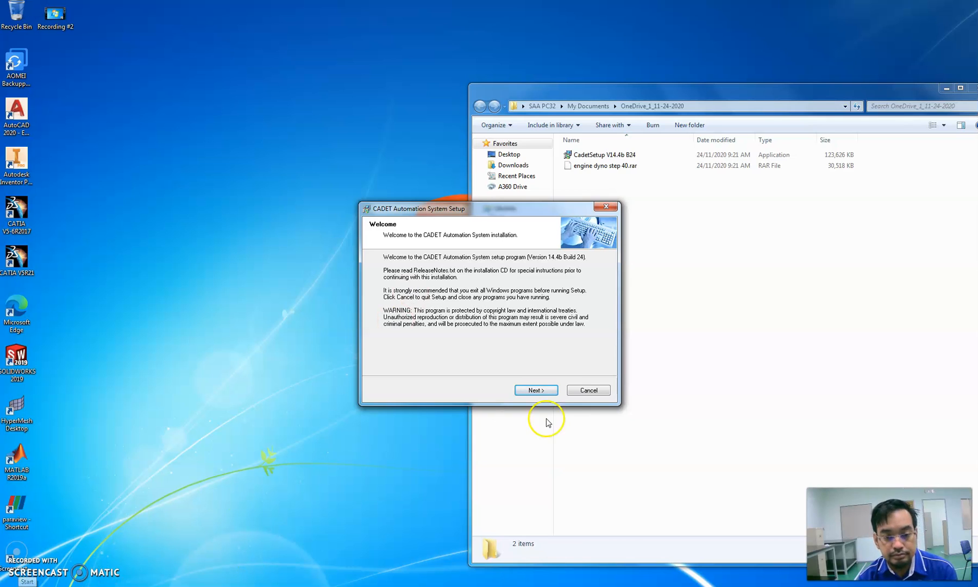
pyautogui.click(536, 390)
pyautogui.click(386, 356)
pyautogui.click(544, 392)
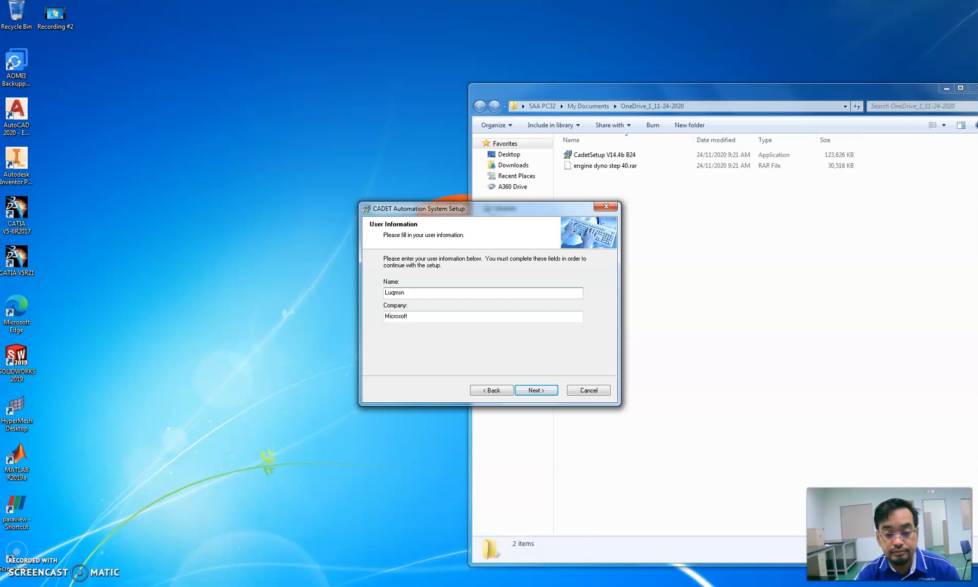
# Keep the prefilled user information and choose the full CADET Automation System installation.
pyautogui.click(546, 389)
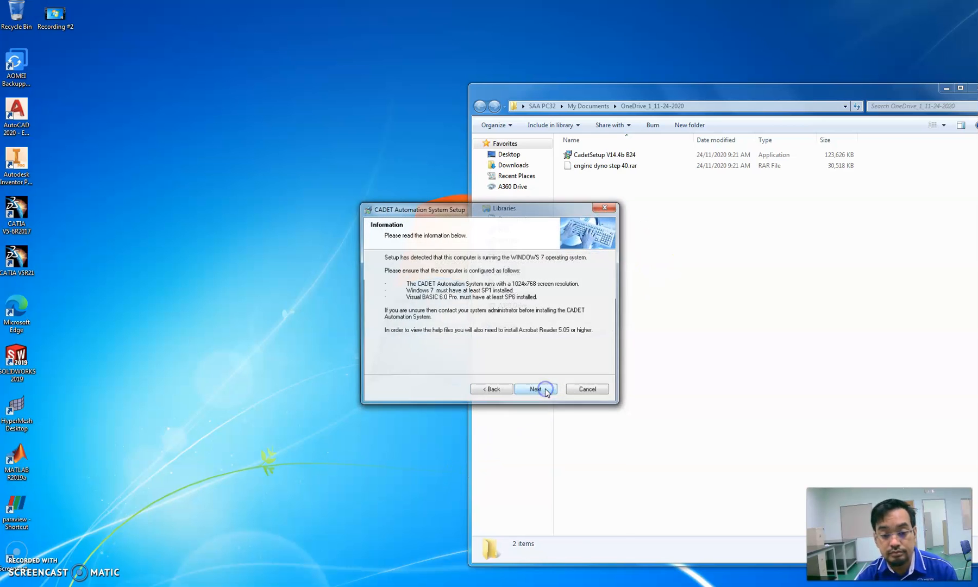
pyautogui.click(545, 388)
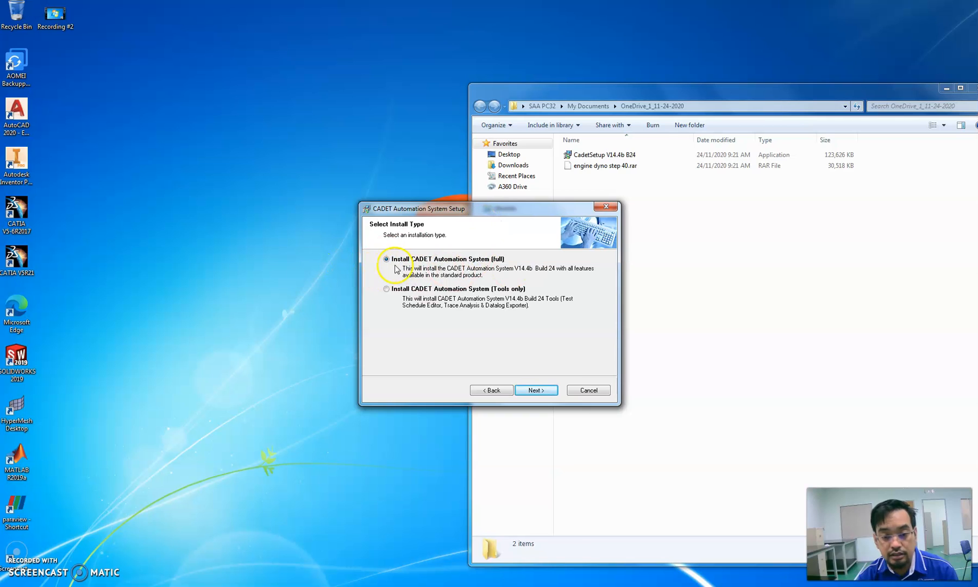
pyautogui.click(535, 390)
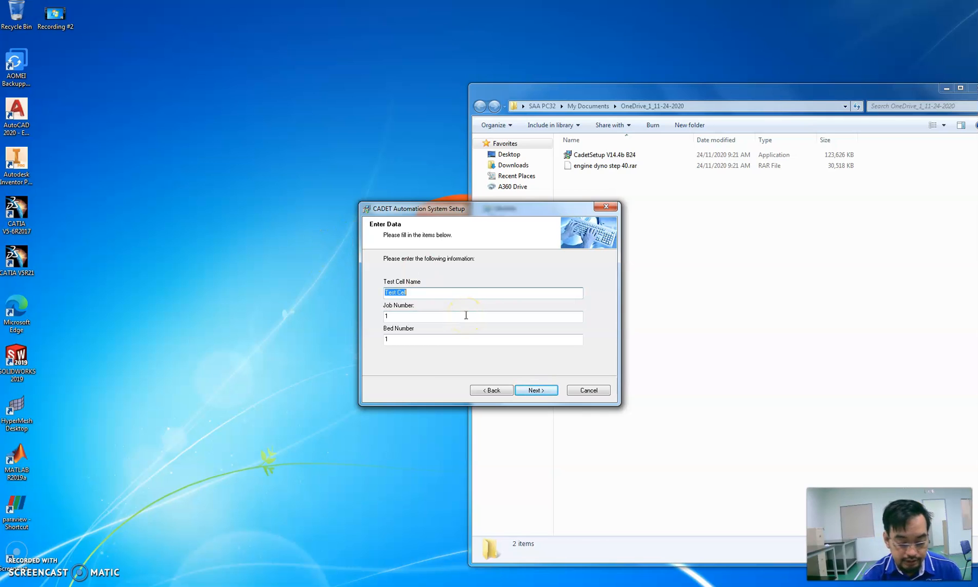
# Name the test cell "UTeM Dyno C", keep job and bed numbers at 1, and install to C:\CADET14.
pyautogui.write('UTeM Dyno')
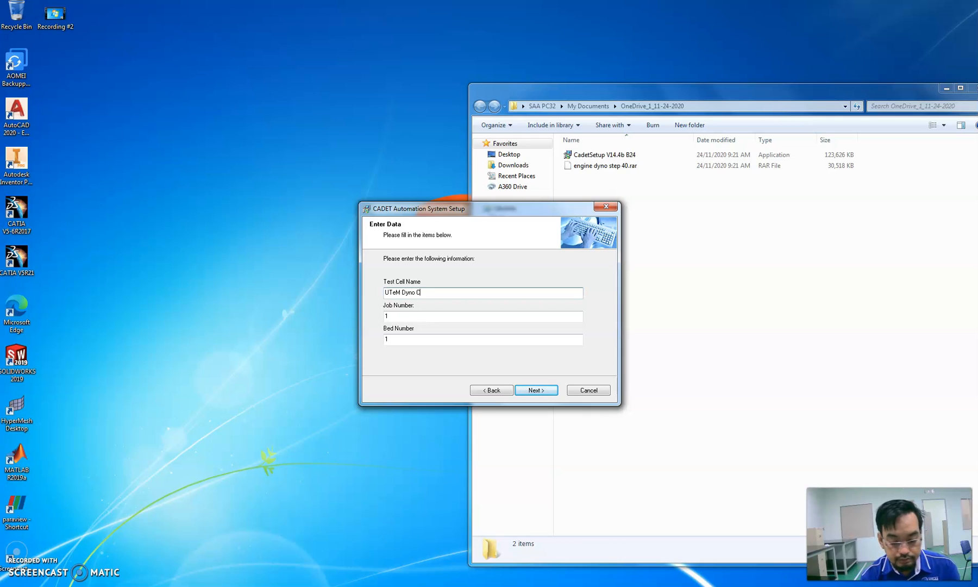
pyautogui.click(545, 390)
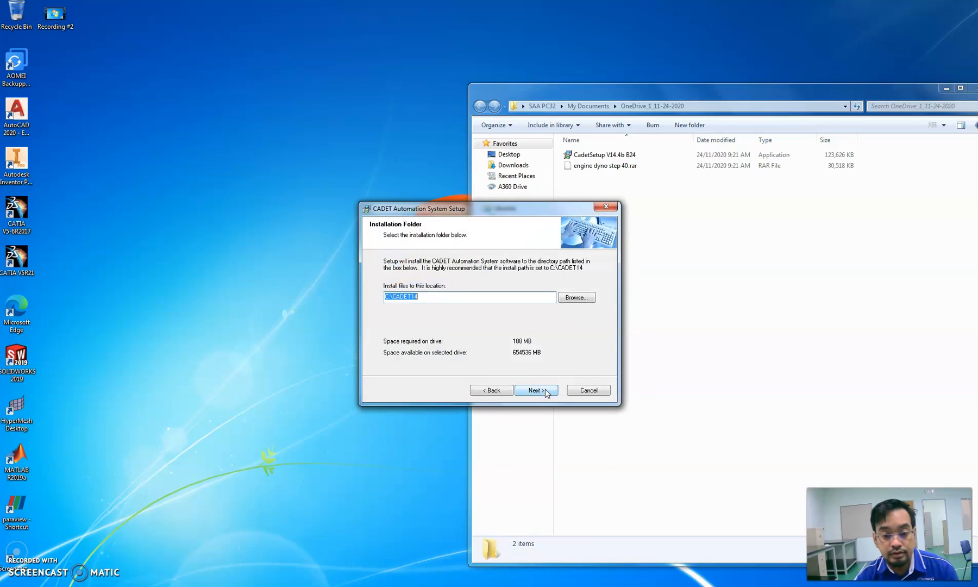
pyautogui.click(545, 390)
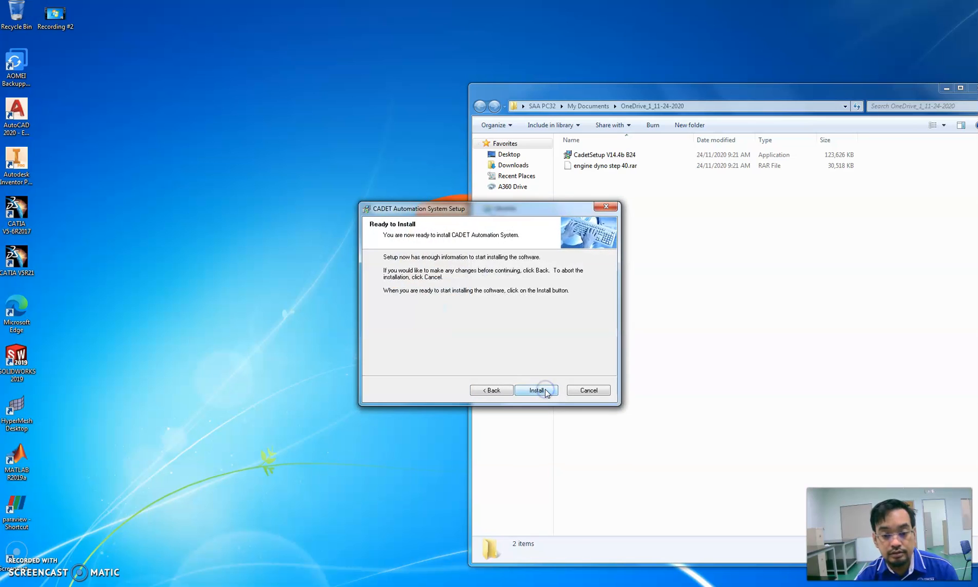
pyautogui.click(545, 390)
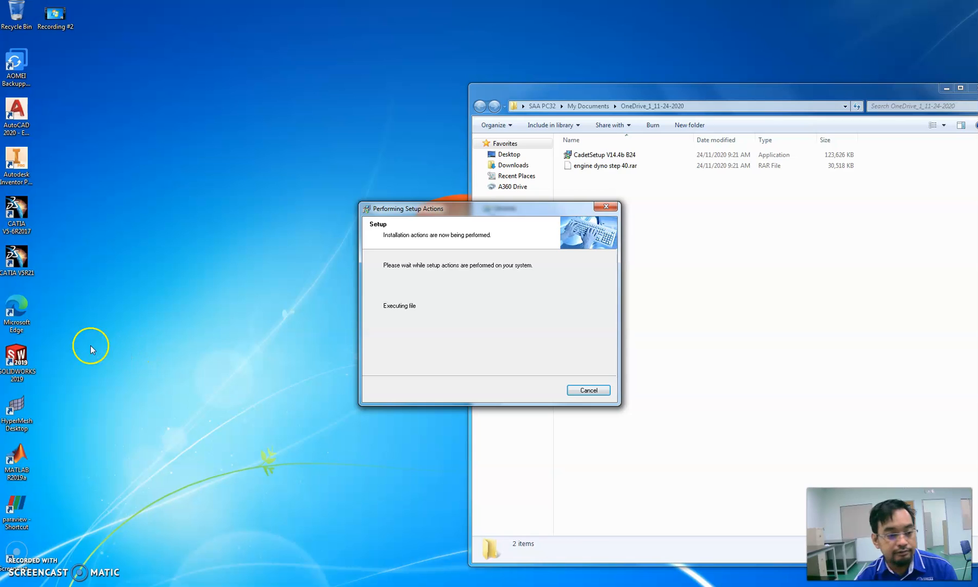
# Open Microsoft Edge, search for google and open the Google website from the results.
pyautogui.click(18, 314)
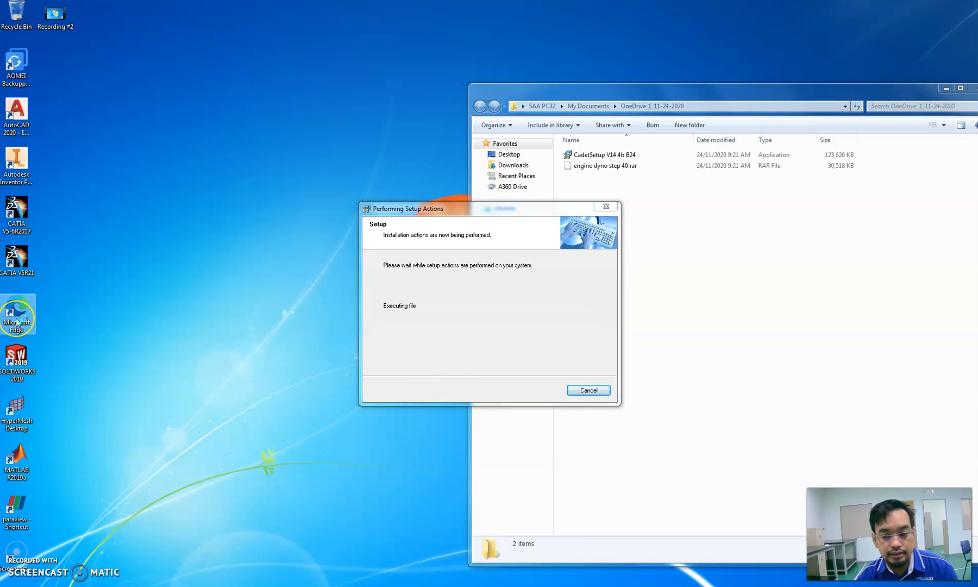
pyautogui.doubleClick(16, 321)
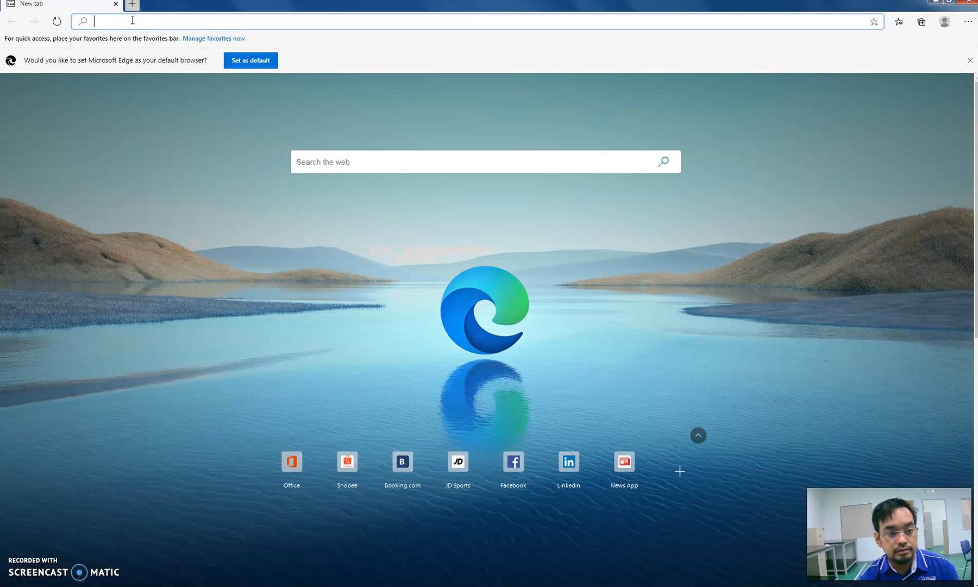
pyautogui.write('go')
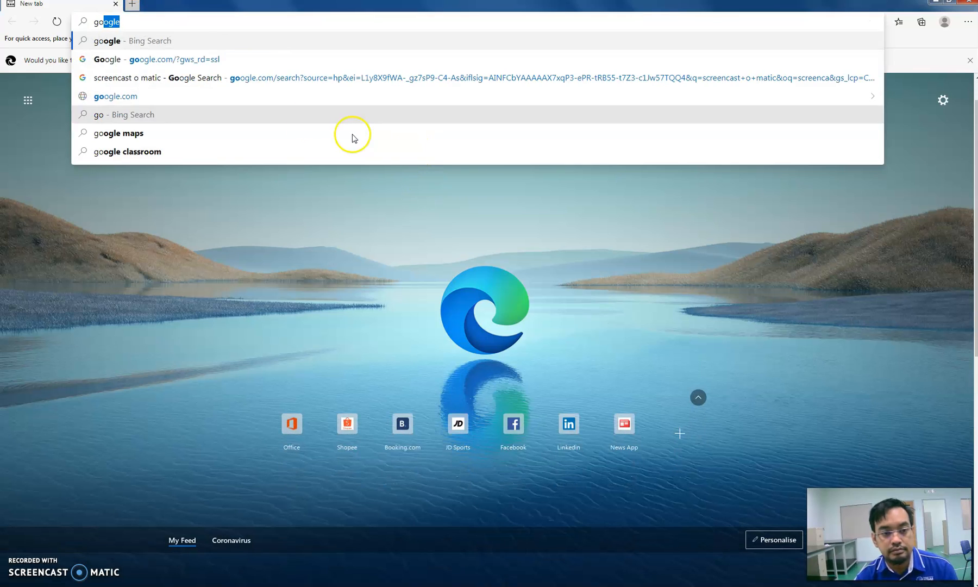
pyautogui.click(82, 40)
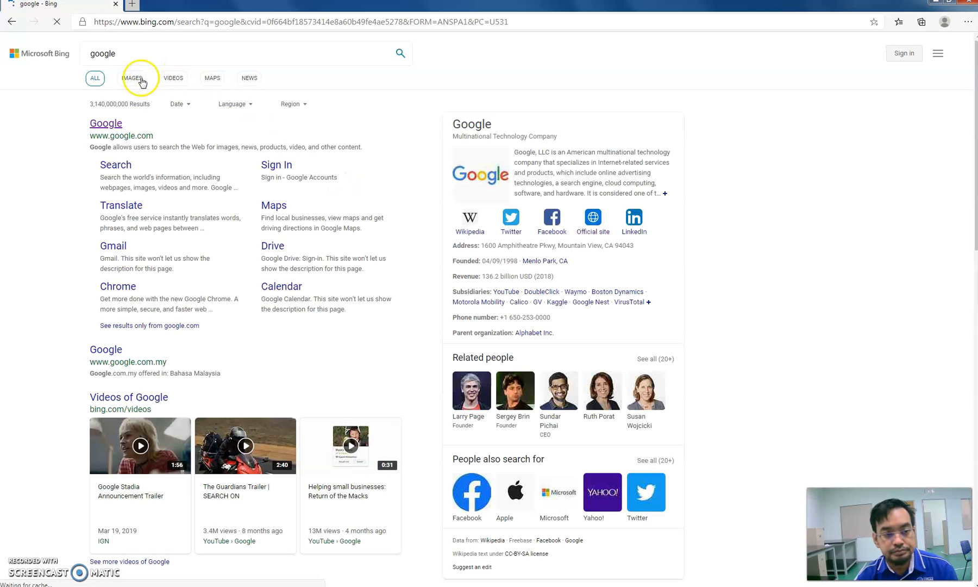
pyautogui.click(109, 123)
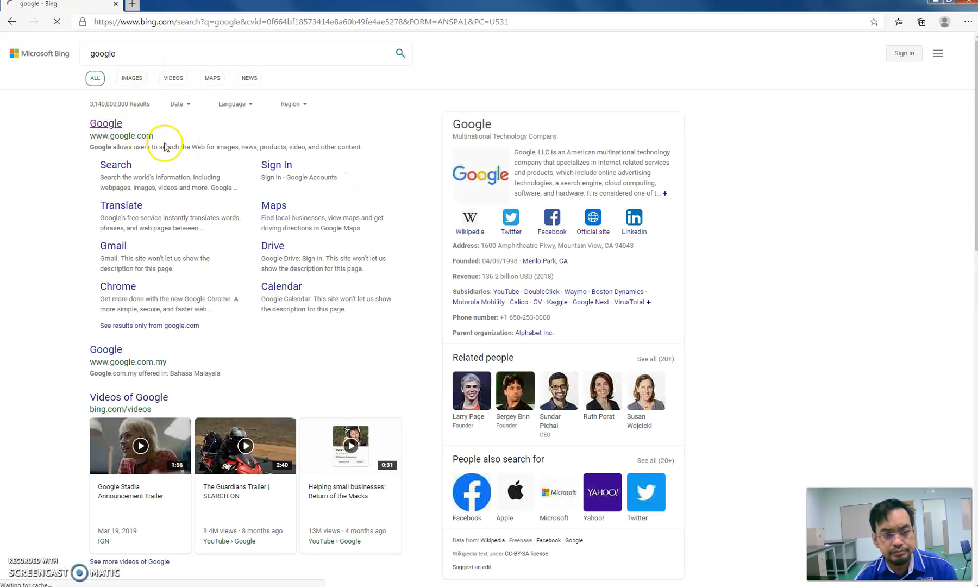
# Search Google for "rar file opener" using the matching suggestion.
pyautogui.click(484, 238)
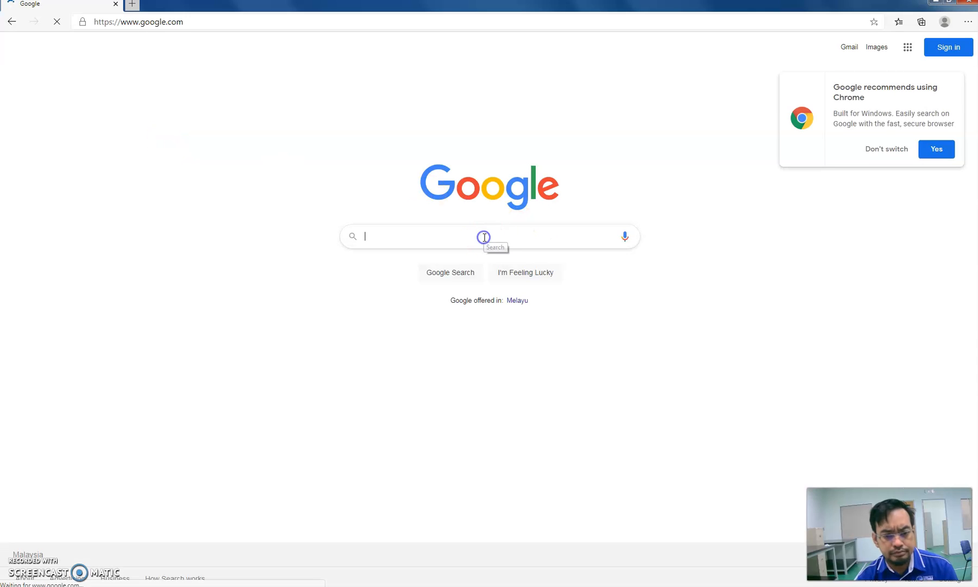
pyautogui.write('rar ')
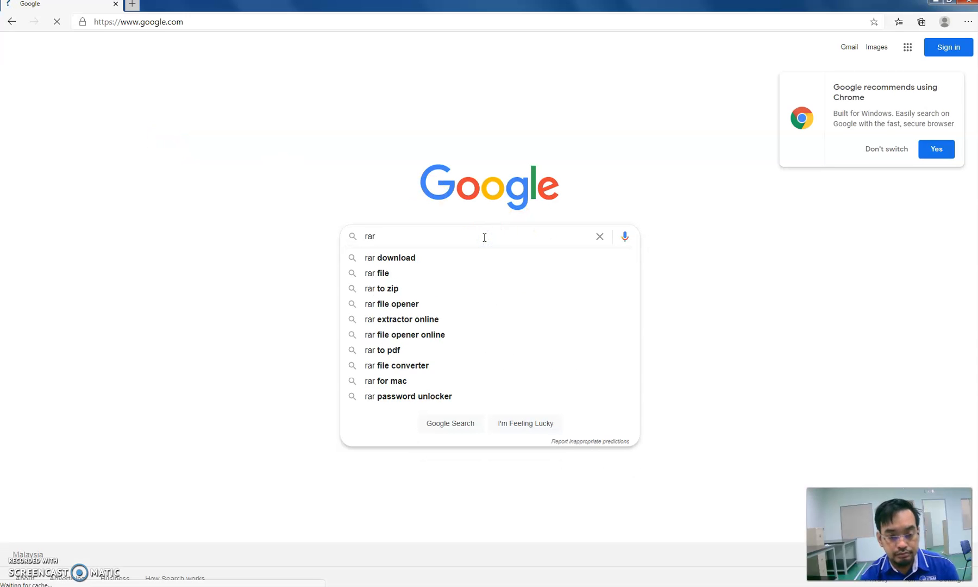
pyautogui.write('fi')
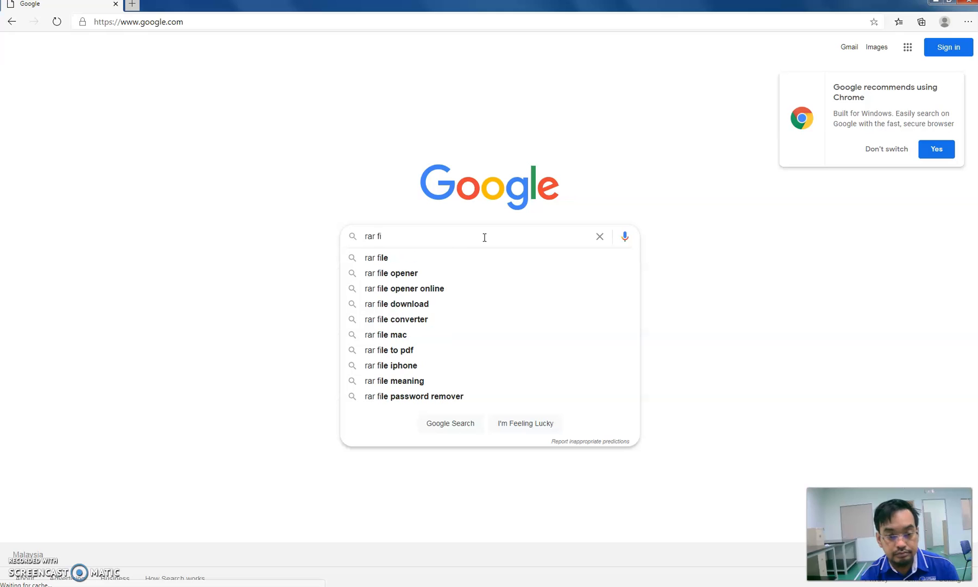
pyautogui.click(419, 273)
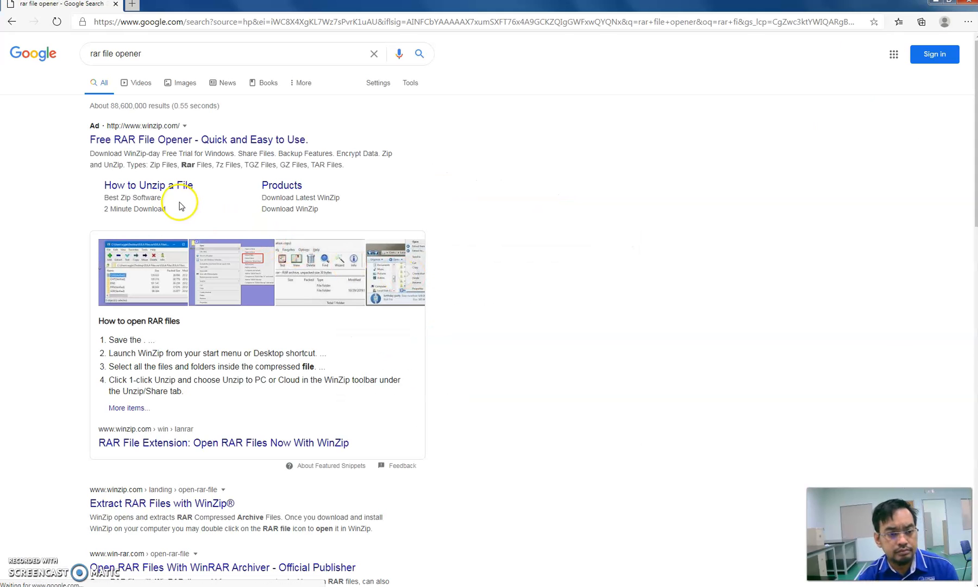
# Open WinZip's "Free RAR File Opener" result and download WinZip from its landing page.
pyautogui.click(162, 140)
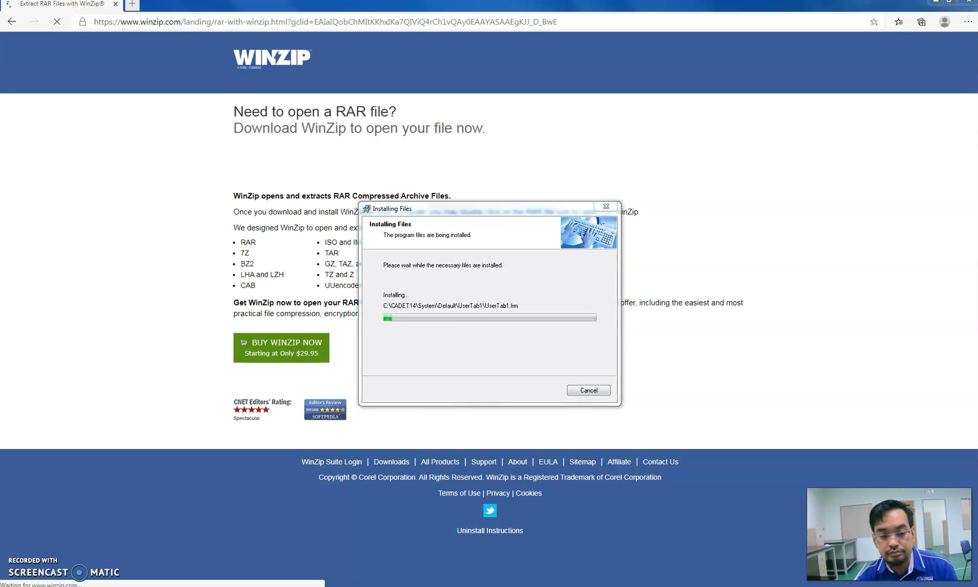
pyautogui.click(87, 286)
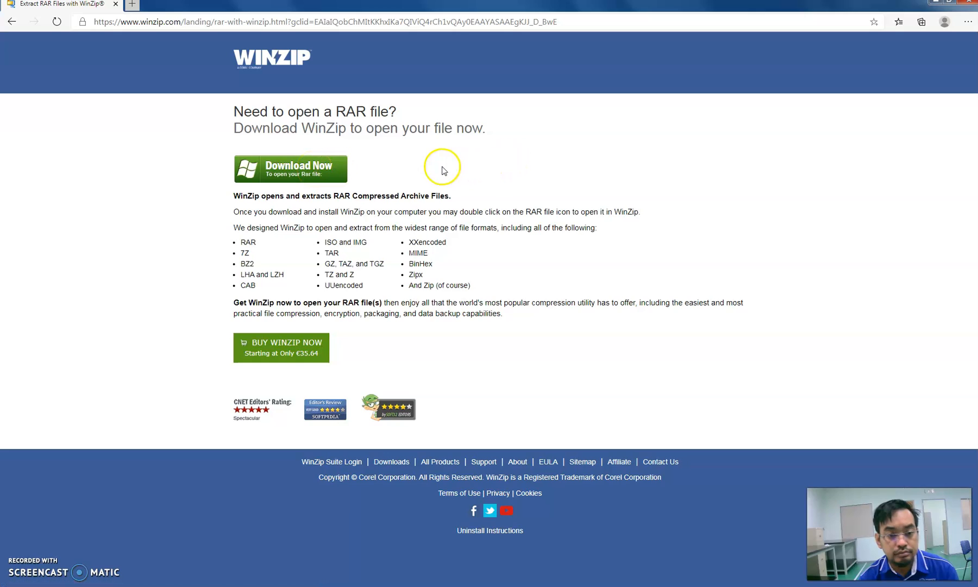
pyautogui.click(324, 170)
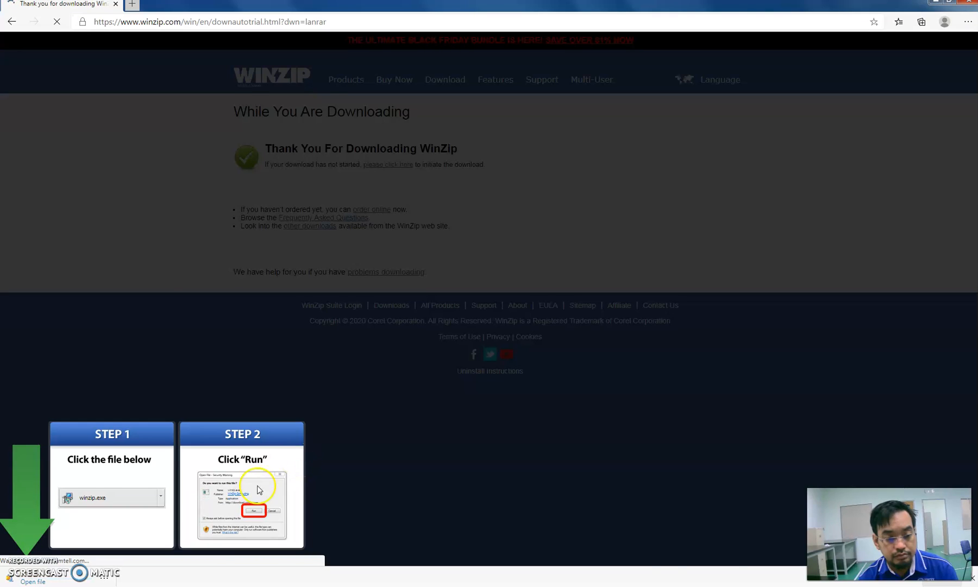
# Run the downloaded winzip25.exe, allow it through the security warning, and accept the licence agreement in the WinZip installer.
pyautogui.click(79, 576)
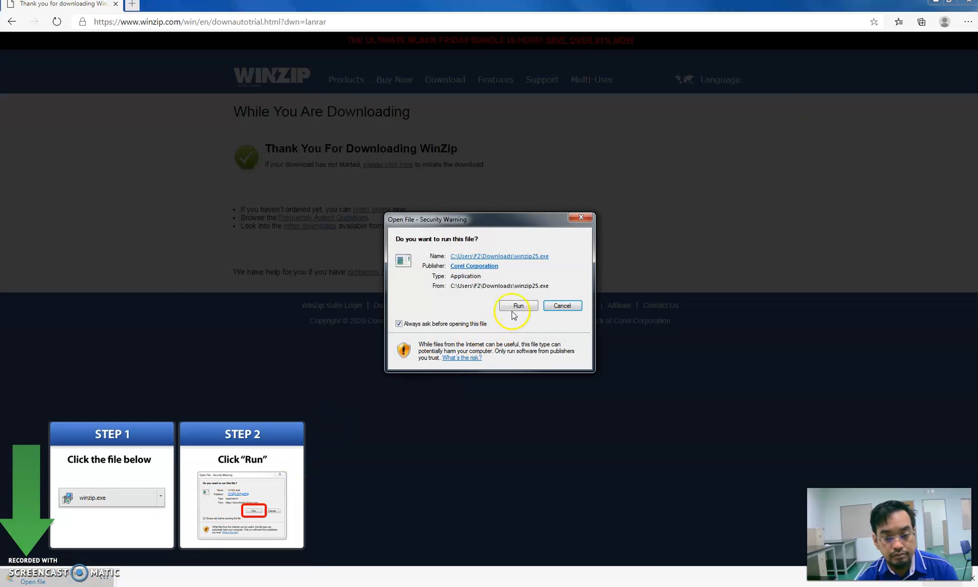
pyautogui.click(518, 306)
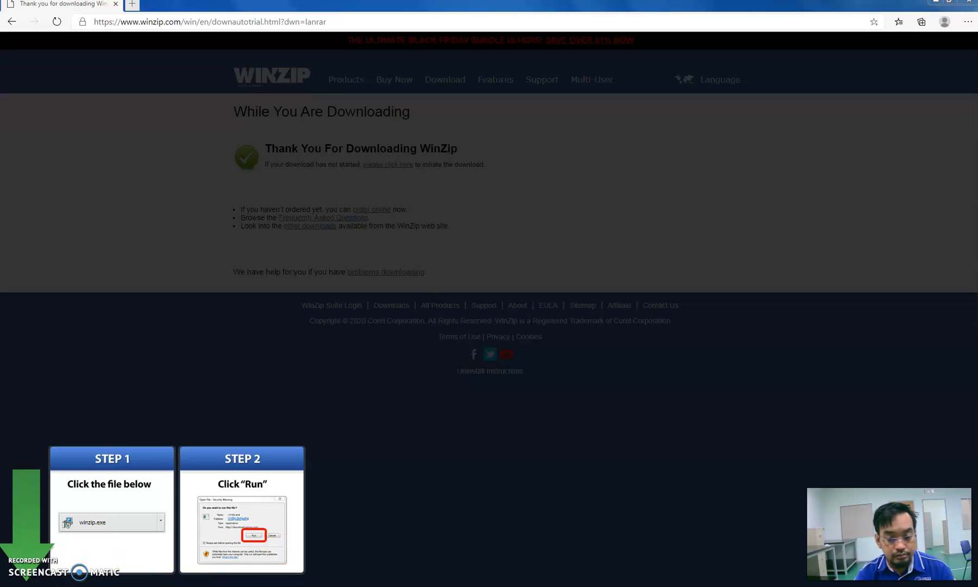
pyautogui.click(601, 412)
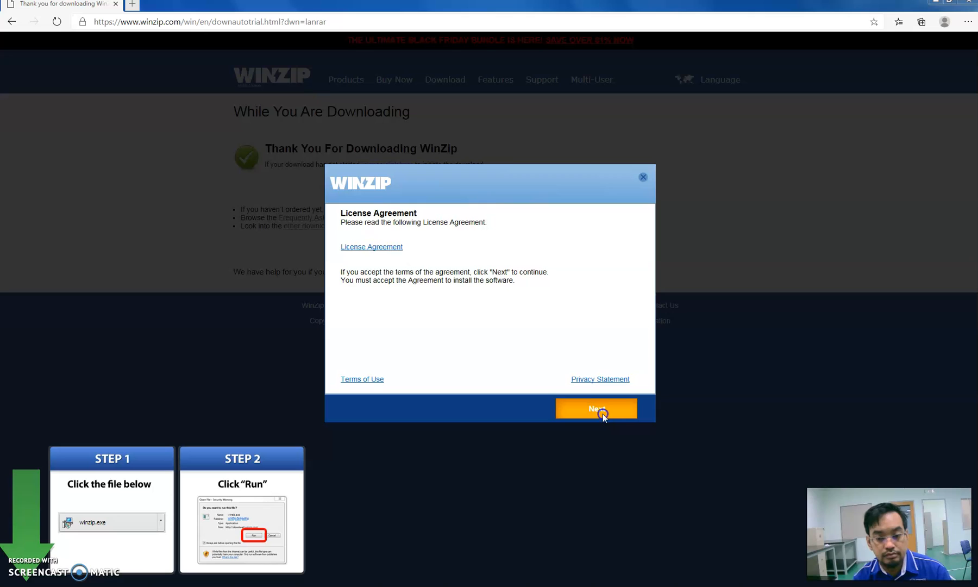
pyautogui.click(597, 409)
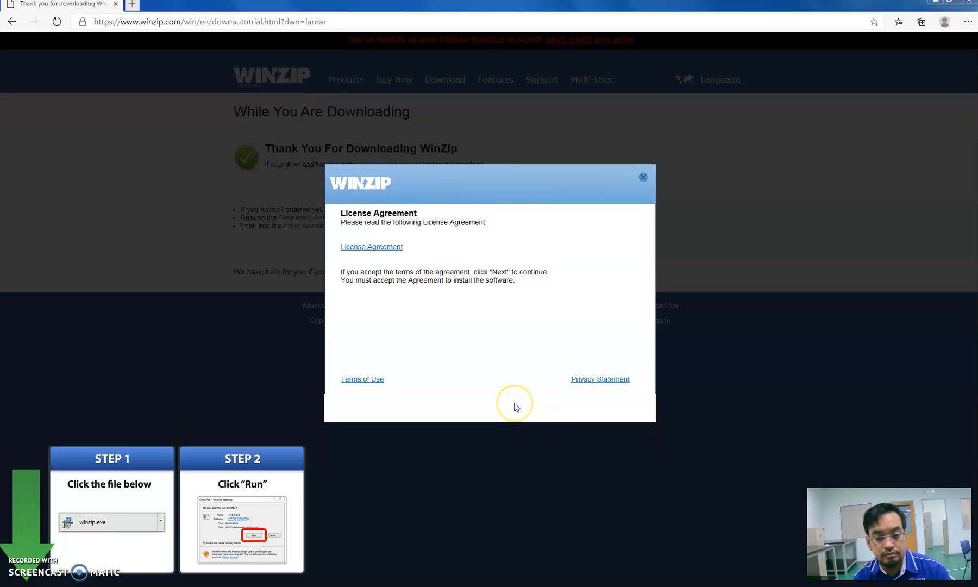
# Move the WinZip installer window upward and complete the CADET Automation System setup past its customisation files information.
pyautogui.moveTo(494, 166); pyautogui.dragTo(493, 124)
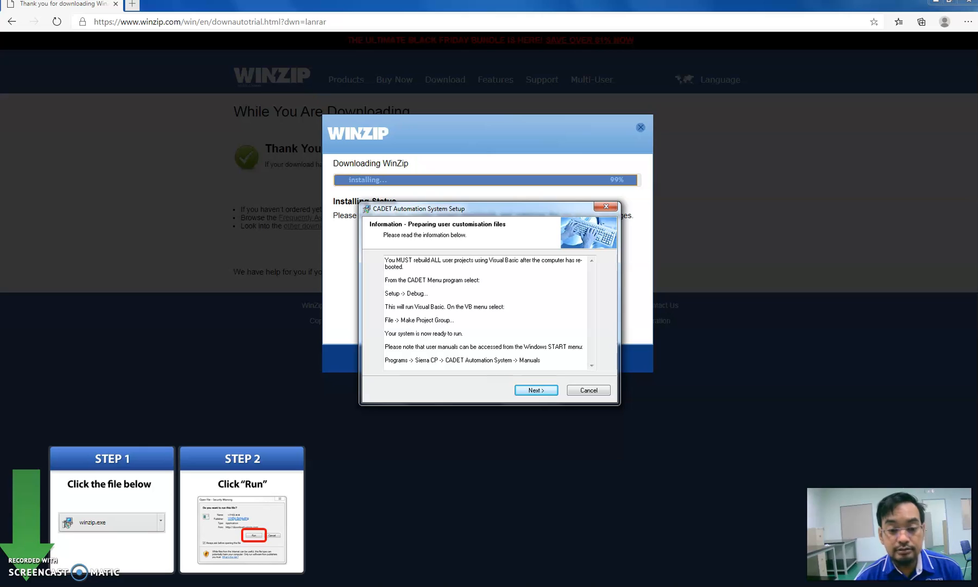
pyautogui.click(535, 391)
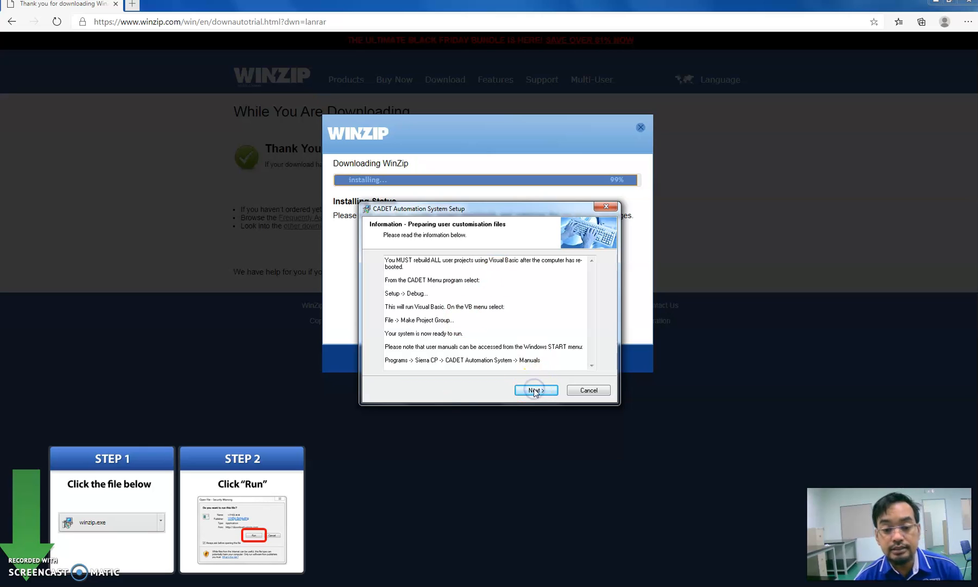
pyautogui.click(535, 390)
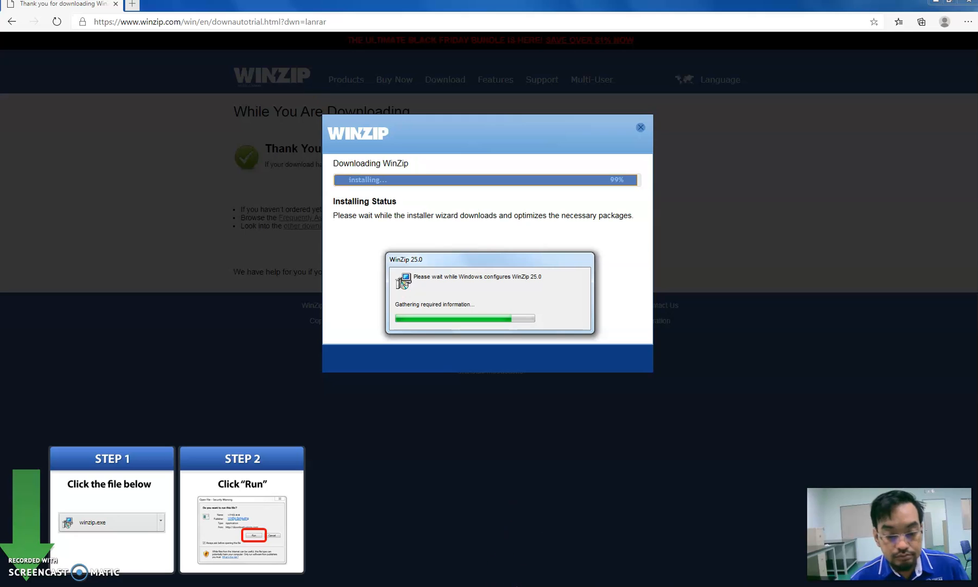
# Minimize Edge, finish the WinZip installation, and minimize the browser window it opens to get back to the extracted OneDrive folder.
pyautogui.moveTo(359, 586)
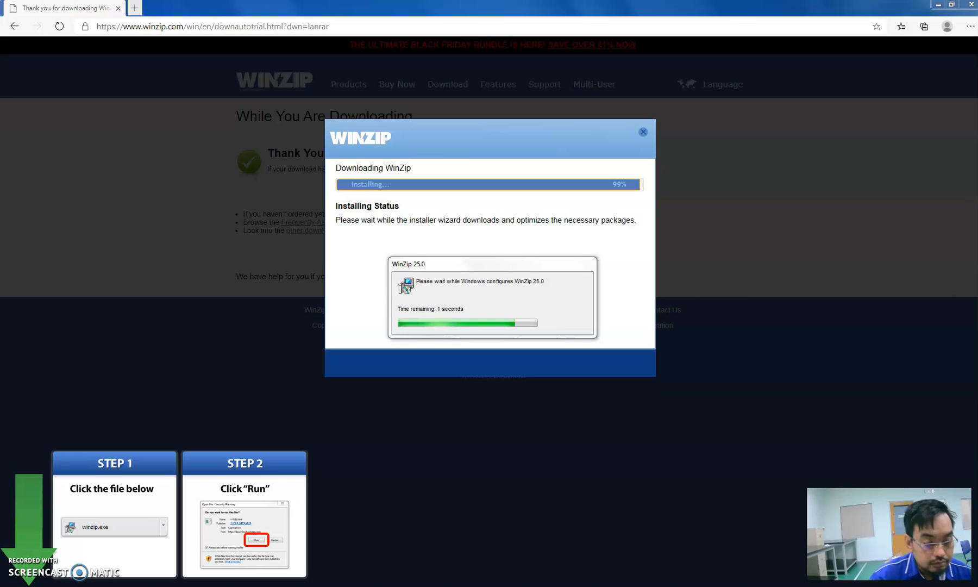
pyautogui.moveTo(154, 586)
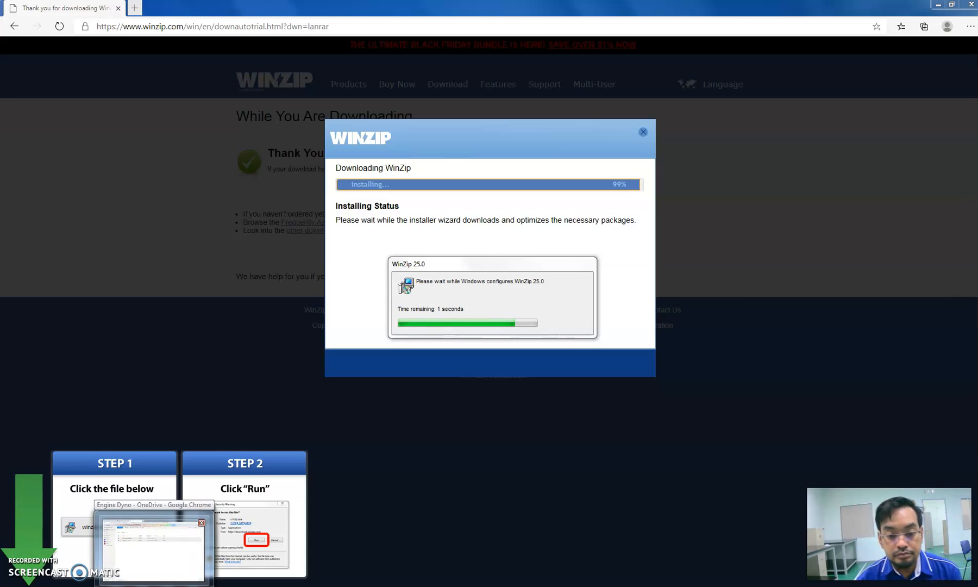
pyautogui.moveTo(485, 585)
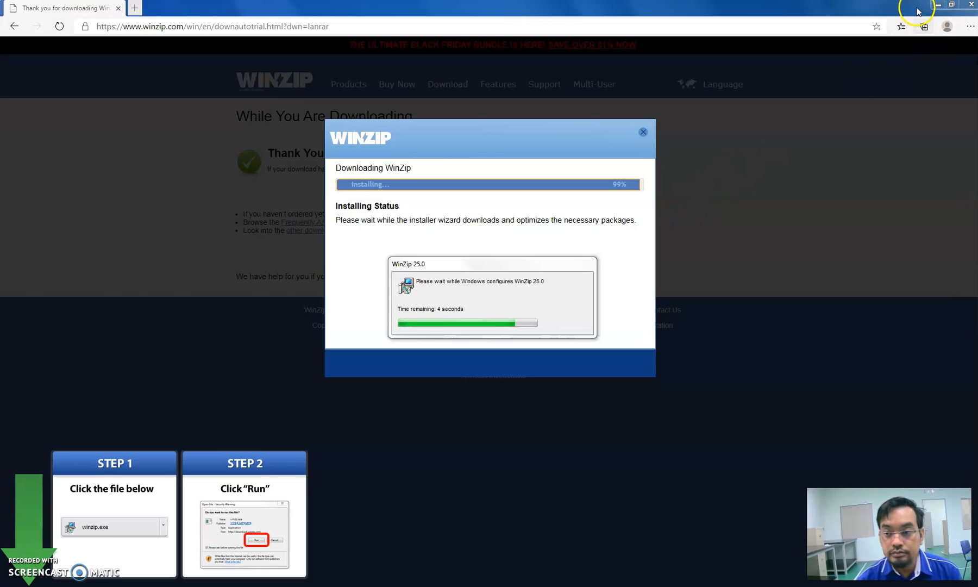
pyautogui.click(938, 4)
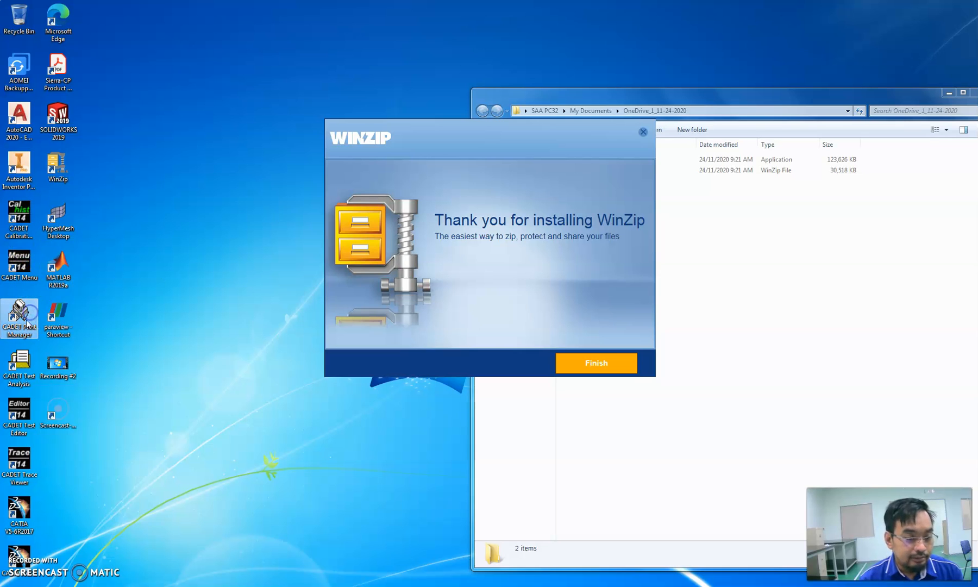
pyautogui.click(22, 409)
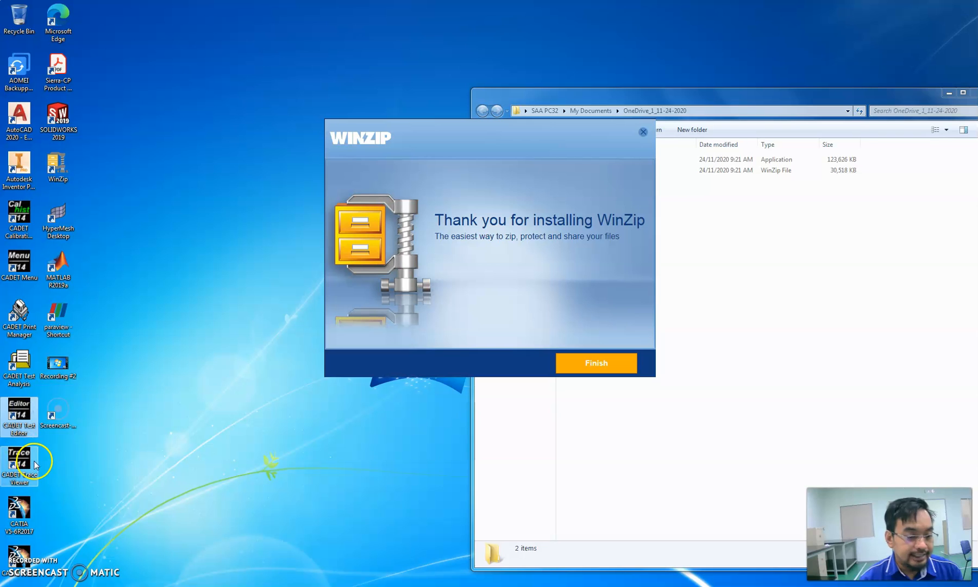
pyautogui.click(602, 366)
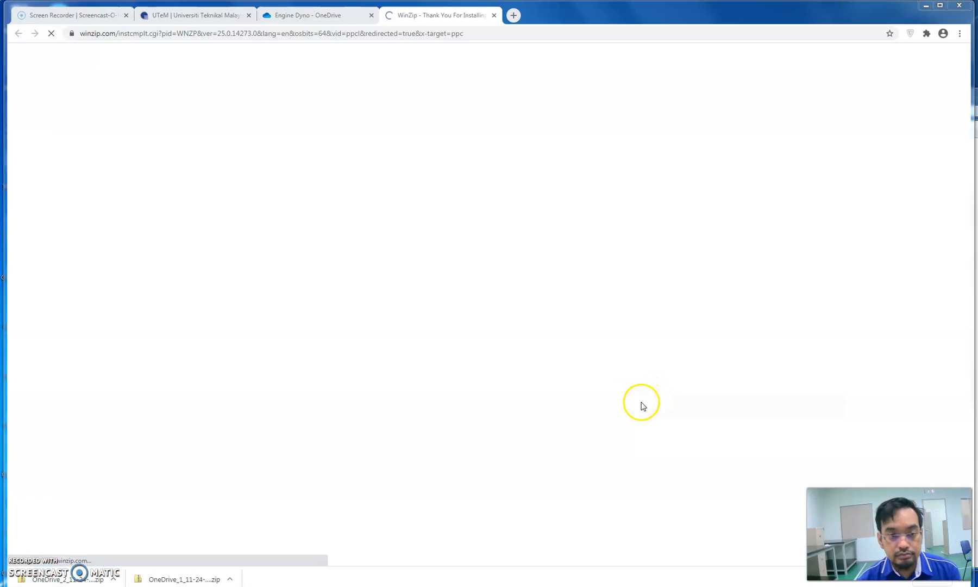
pyautogui.click(922, 9)
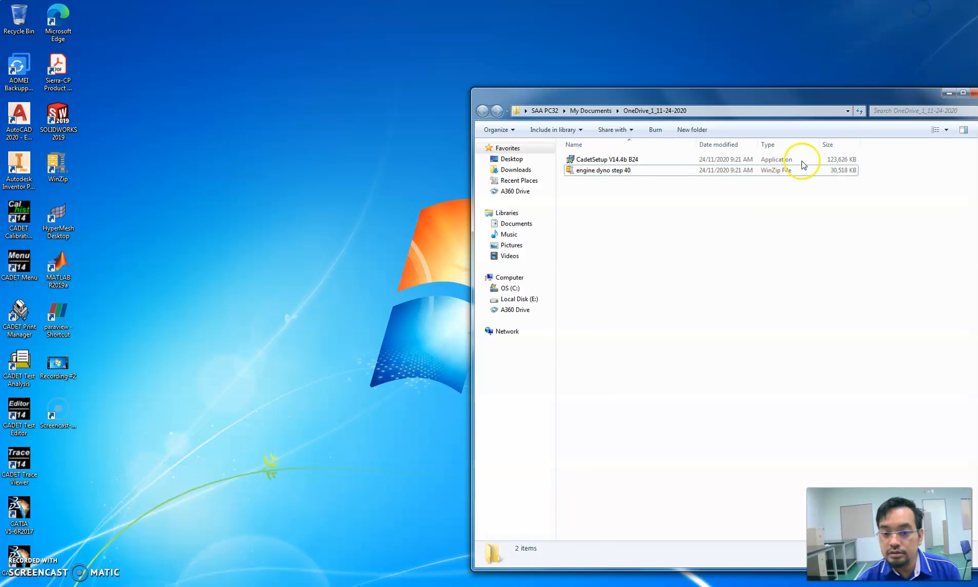
# Continue with the evaluation version of WinZip 25.0 instead of registering it.
pyautogui.click(632, 171)
pyautogui.rightClick(632, 171)
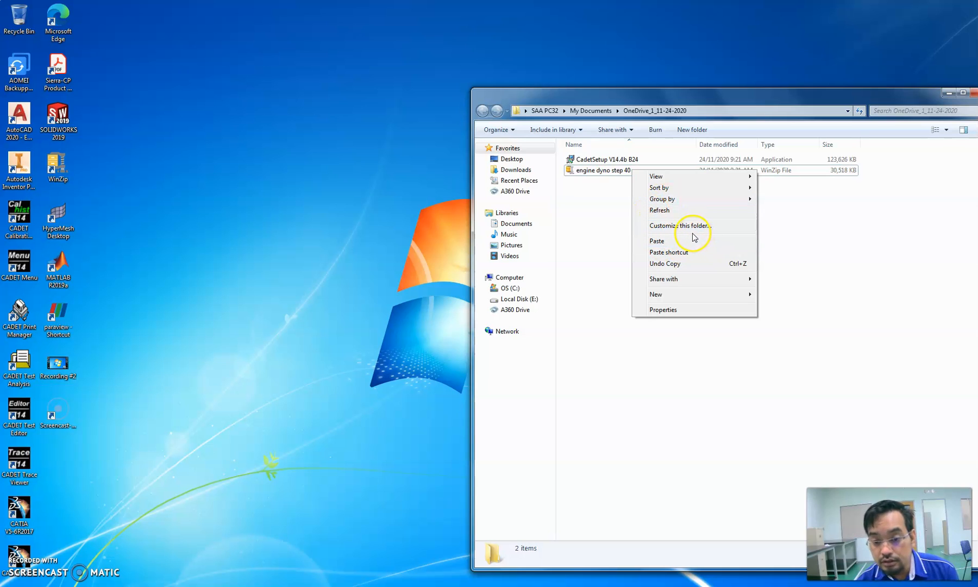
pyautogui.moveTo(673, 188)
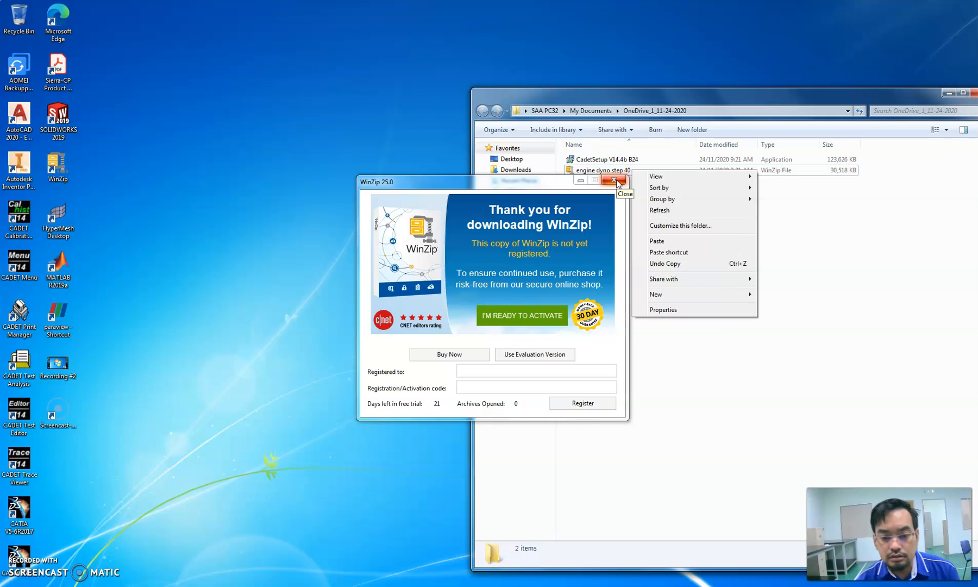
pyautogui.click(532, 353)
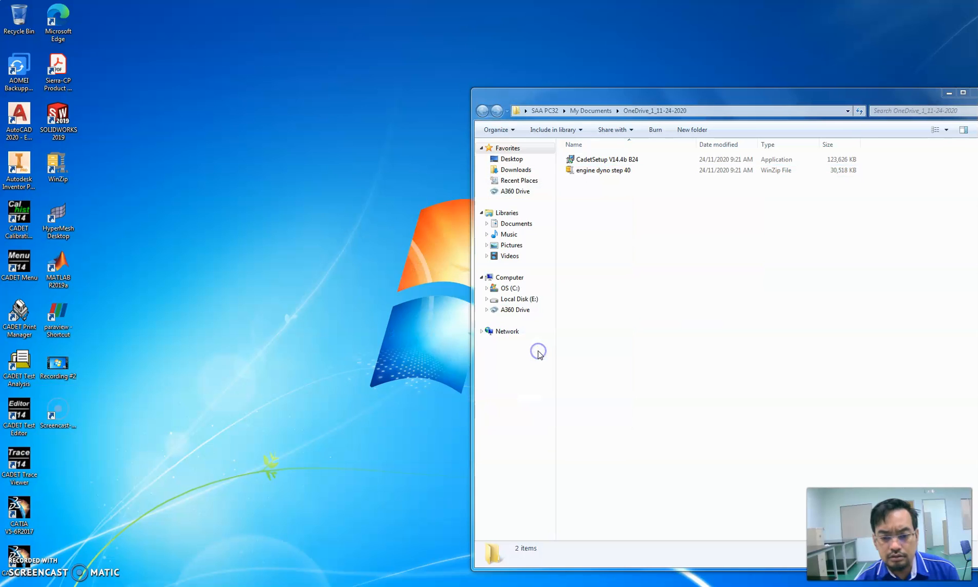
# Unzip the "engine dyno step 40" archive with WinZip into a folder of the same name within OneDrive_1_11-24-2020.
pyautogui.click(594, 170)
pyautogui.rightClick(596, 172)
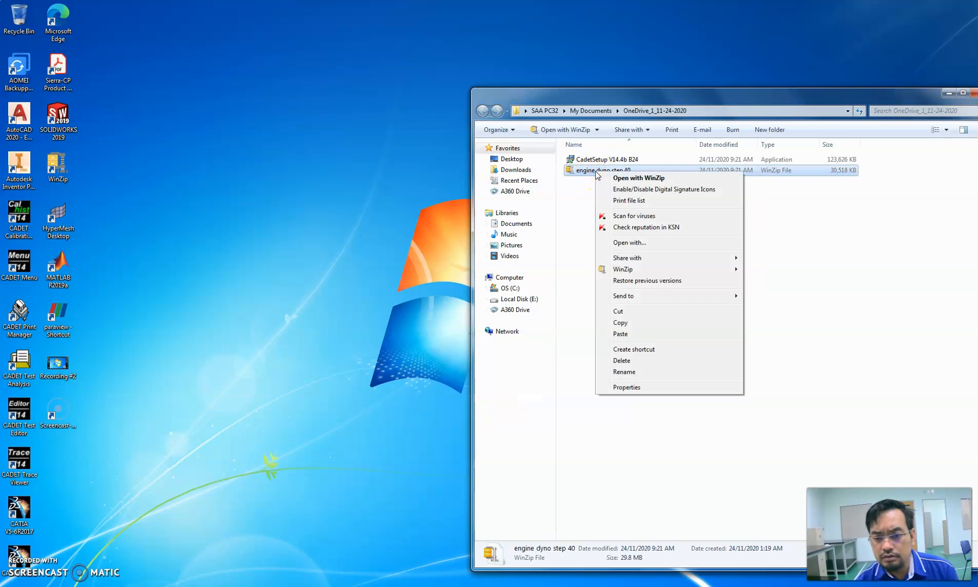
pyautogui.click(662, 179)
pyautogui.moveTo(659, 272)
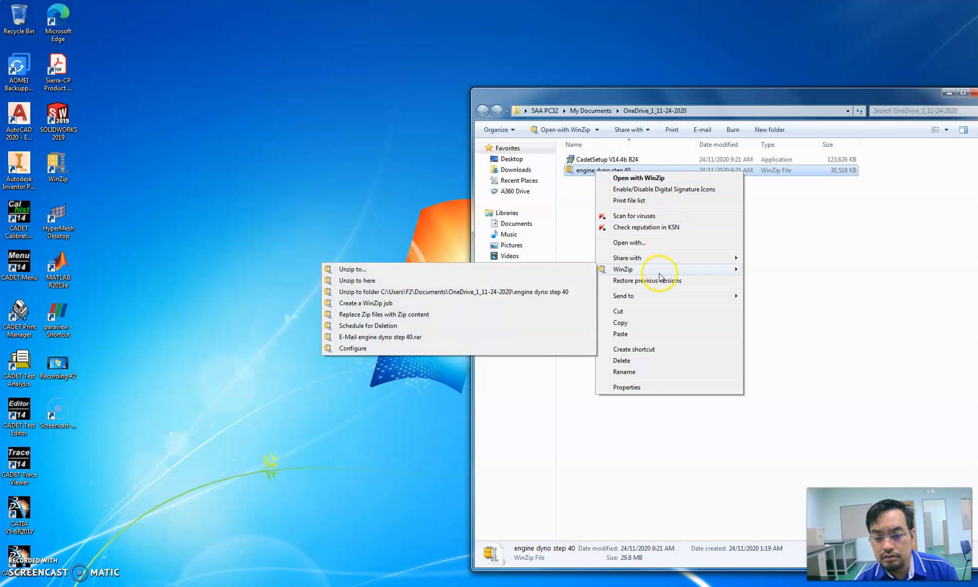
pyautogui.click(414, 294)
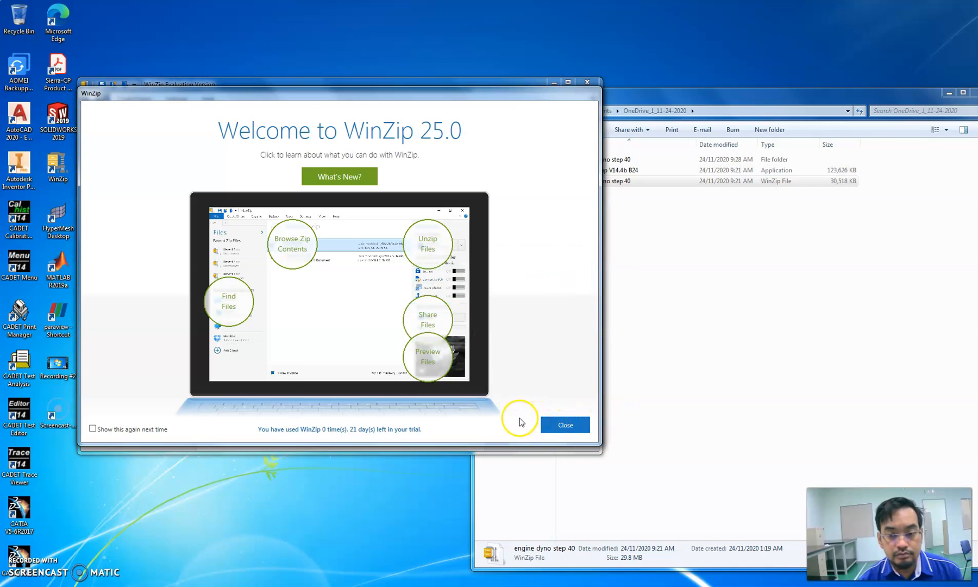
# Close the WinZip welcome screen and program window, and minimize the WinZip purchase page that opens in the browser.
pyautogui.click(566, 424)
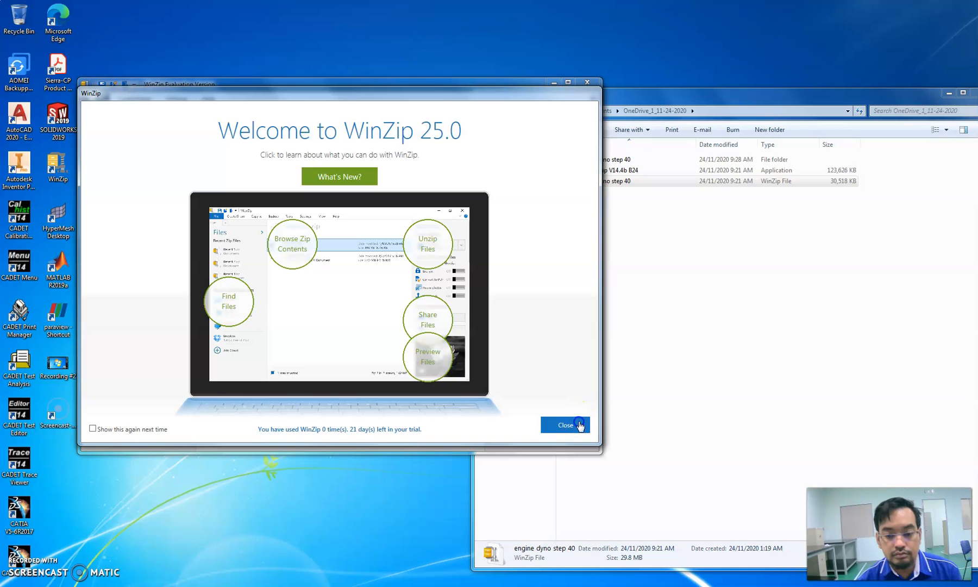
pyautogui.click(587, 82)
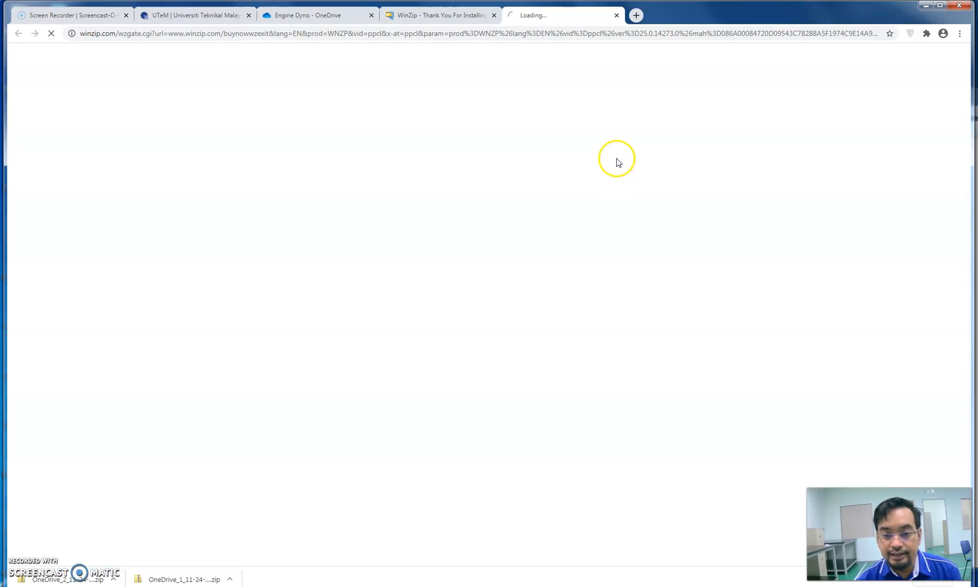
pyautogui.click(928, 6)
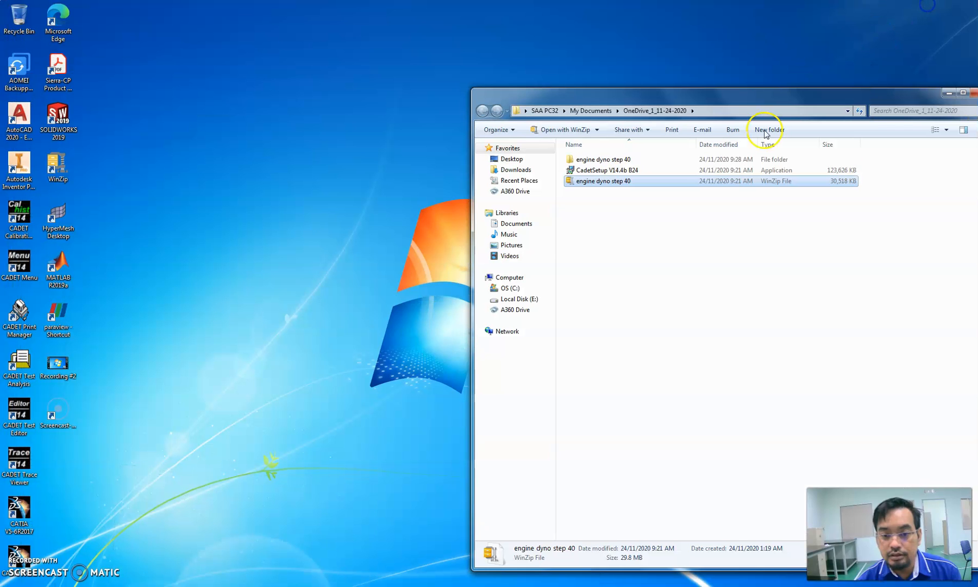
# Open the extracted "engine dyno step 40" folder down to its inner folder, look through the STEP40% files, and minimize the window.
pyautogui.doubleClick(619, 159)
pyautogui.doubleClick(620, 160)
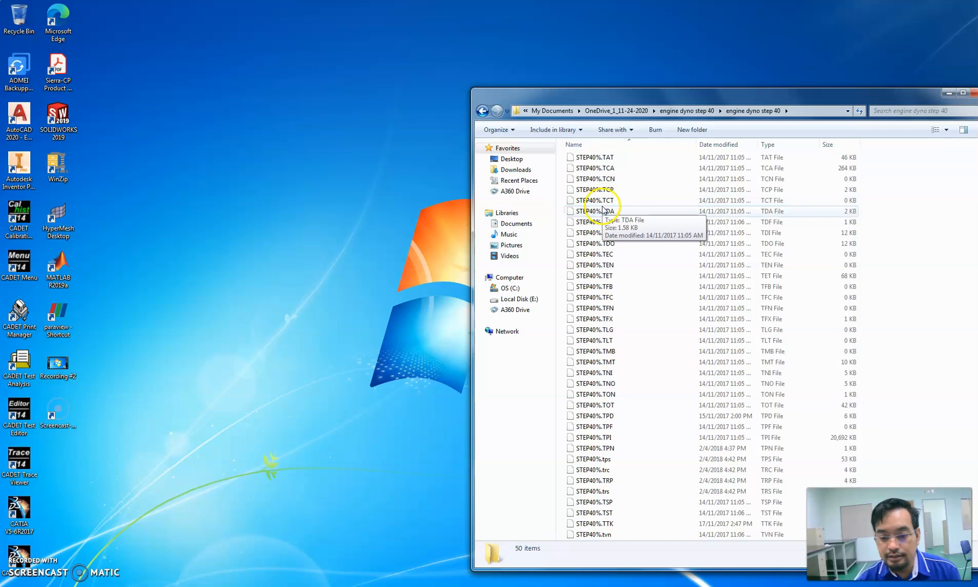
pyautogui.scroll(5, 823, 307)
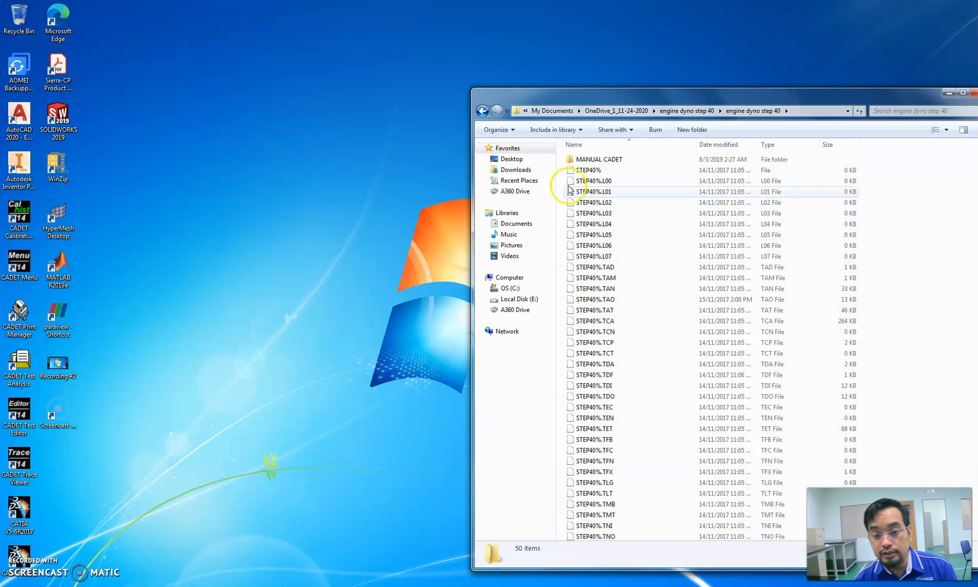
pyautogui.moveTo(866, 97); pyautogui.dragTo(711, 70)
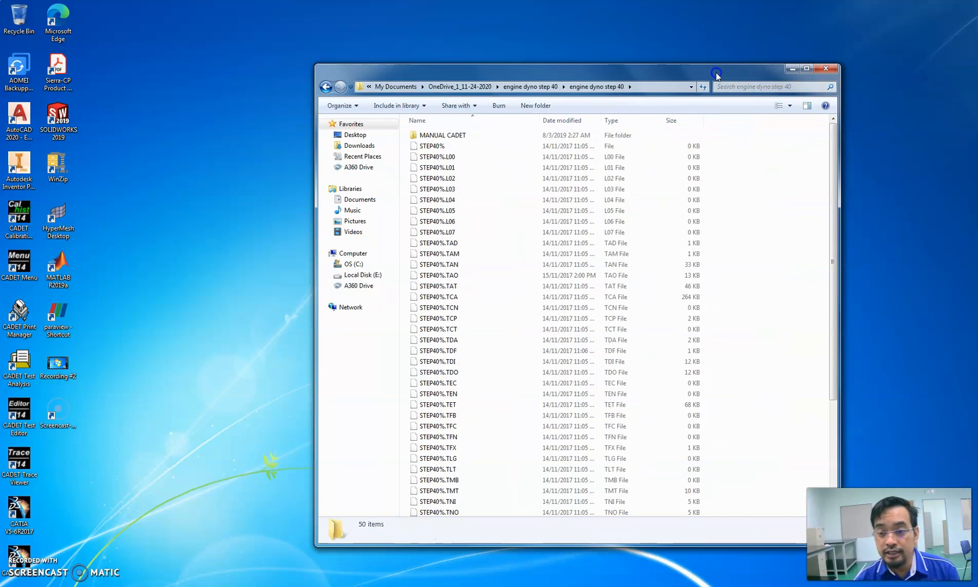
pyautogui.click(793, 71)
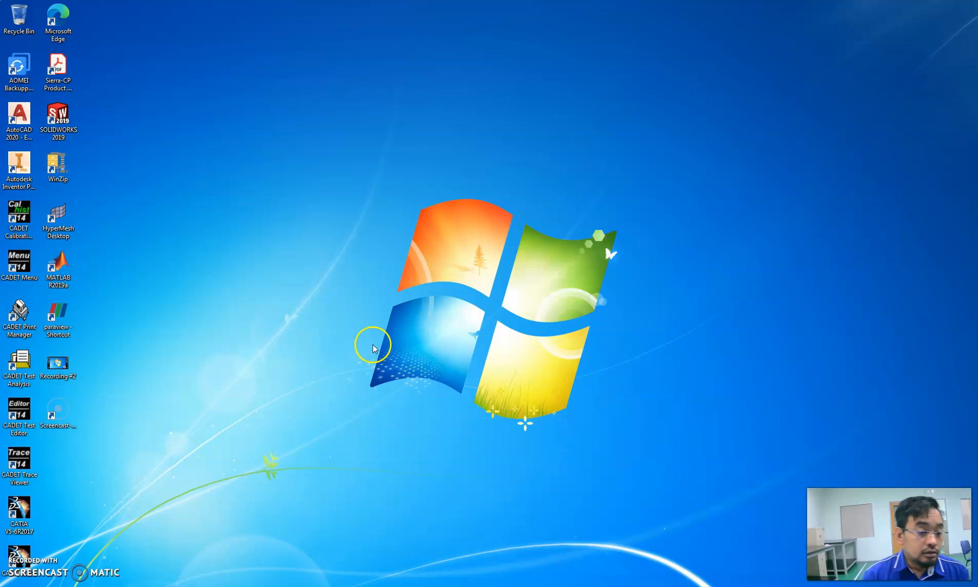
# Launch CADET Menu and bring up the dialog for selecting a test to run.
pyautogui.click(20, 216)
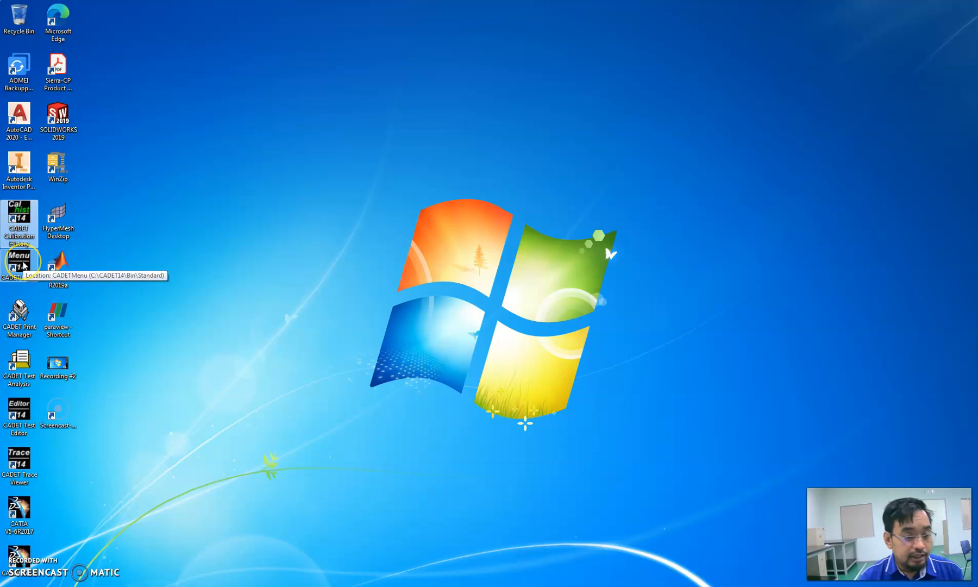
pyautogui.click(23, 265)
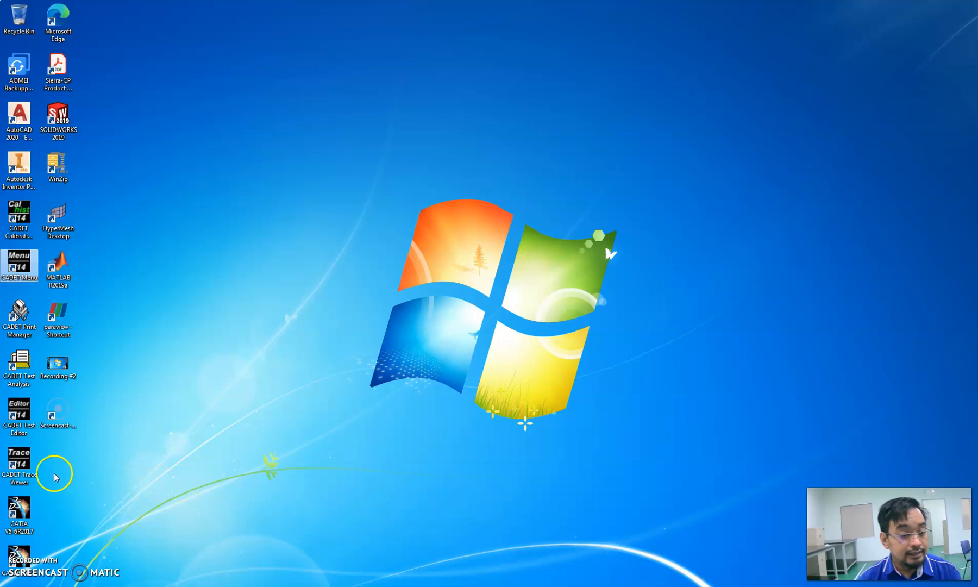
pyautogui.click(21, 264)
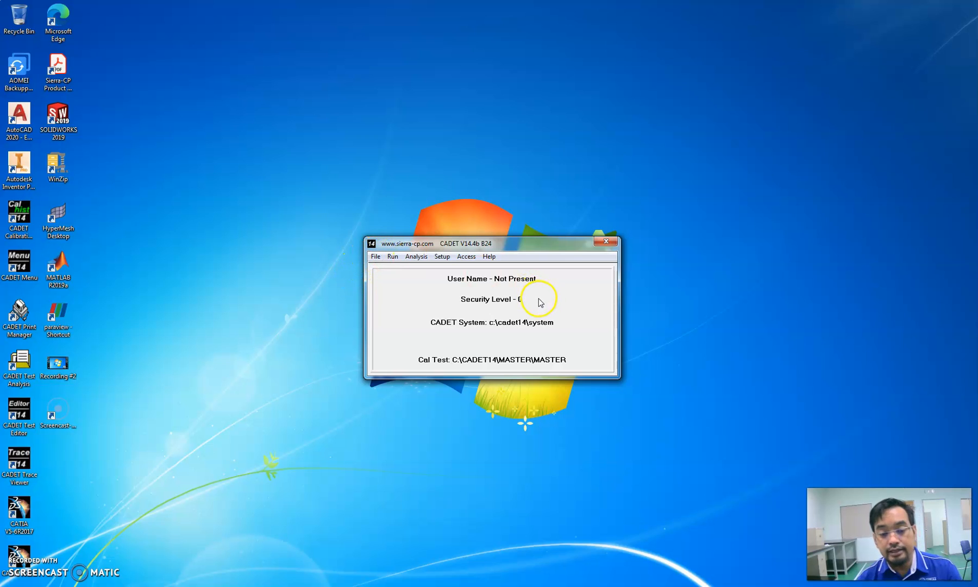
pyautogui.click(375, 257)
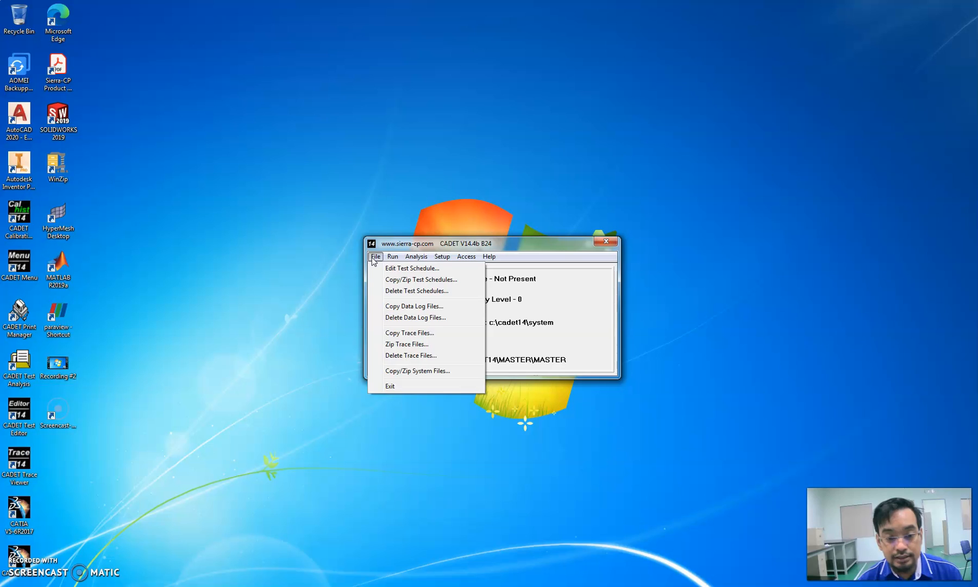
pyautogui.click(411, 275)
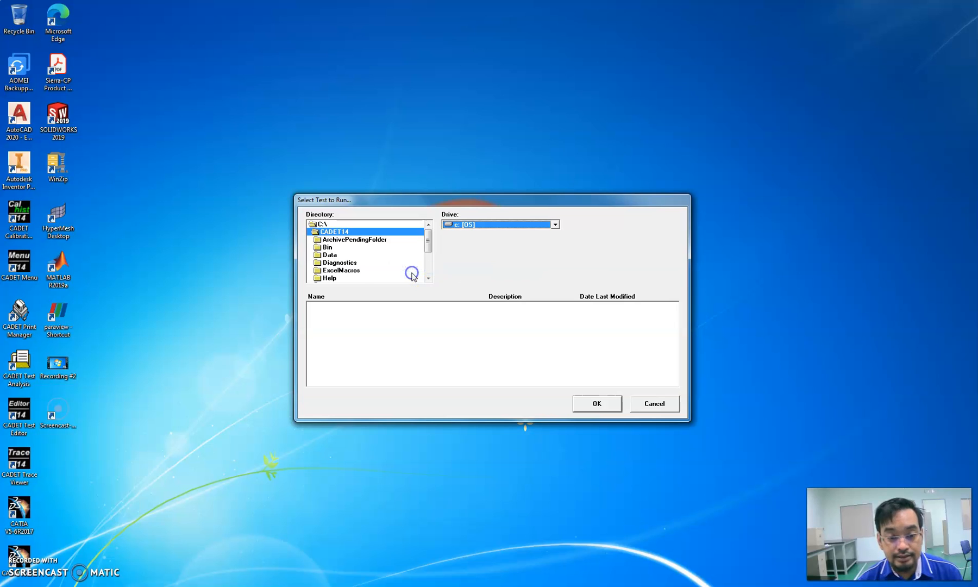
# Browse the directories of CADET14 and the C: root for the test folder, ending in CADET14.
pyautogui.click(429, 242)
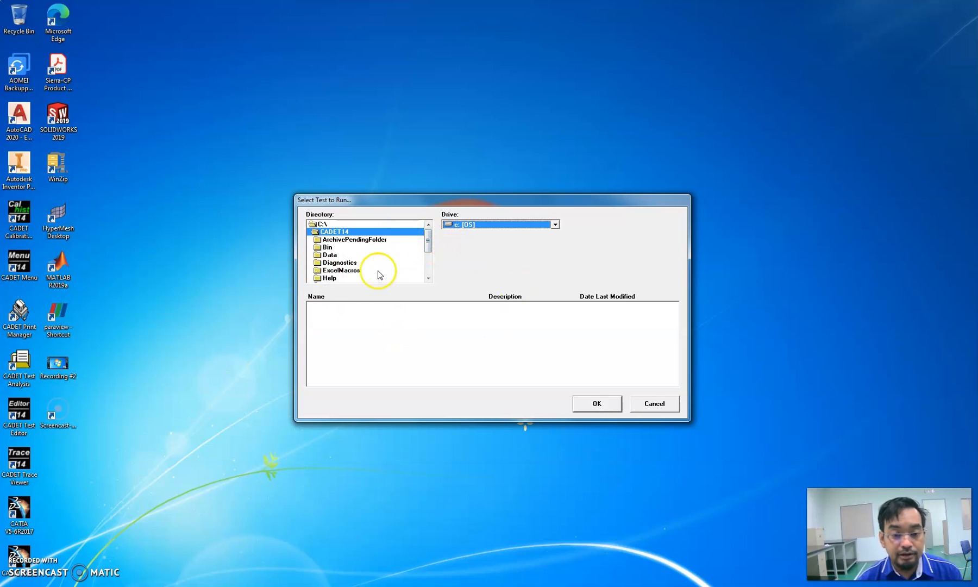
pyautogui.moveTo(428, 243)
pyautogui.mouseDown()
pyautogui.moveTo(428, 275)
pyautogui.moveTo(427, 230)
pyautogui.mouseUp()
pyautogui.doubleClick(338, 225)
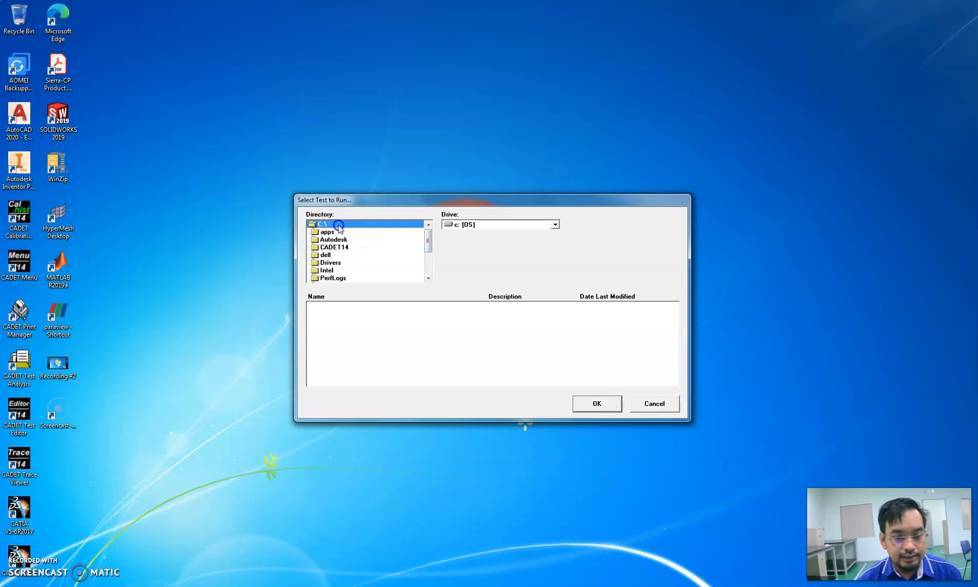
pyautogui.moveTo(427, 235)
pyautogui.mouseDown()
pyautogui.moveTo(428, 274)
pyautogui.moveTo(424, 230)
pyautogui.mouseUp()
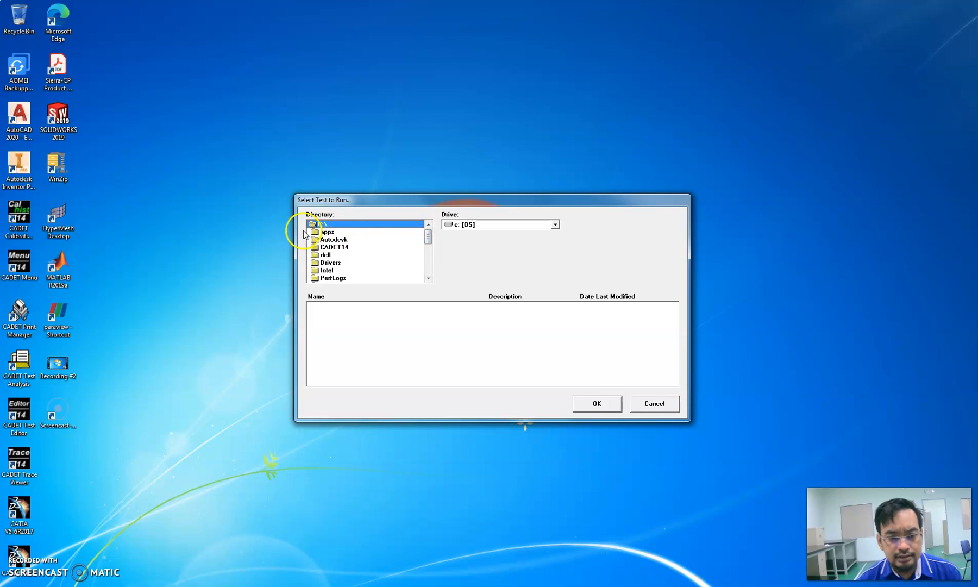
pyautogui.doubleClick(342, 247)
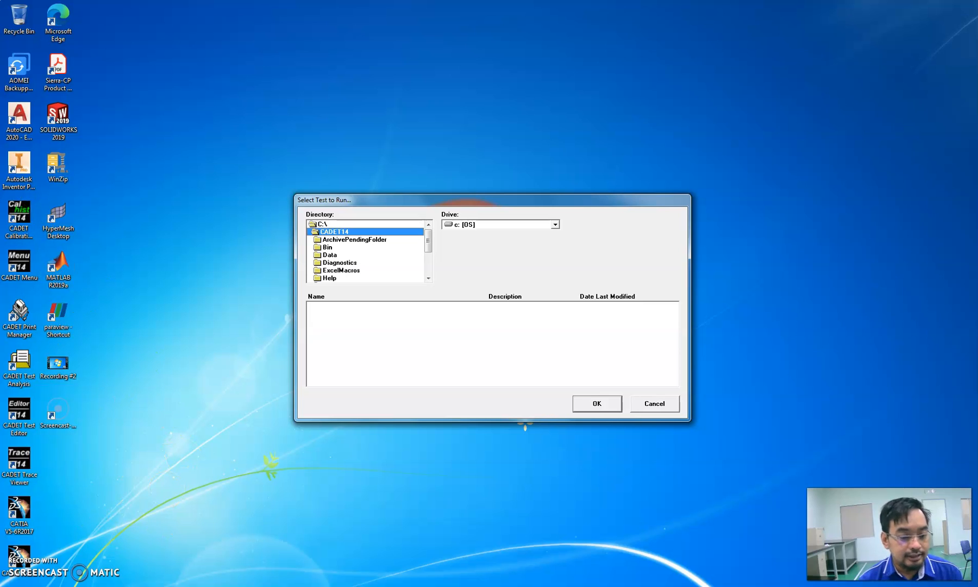
# Switch to the Windows Explorer window, go up one folder, and copy the inner "engine dyno step 40" folder.
pyautogui.hotkey('alt', 'Tab')
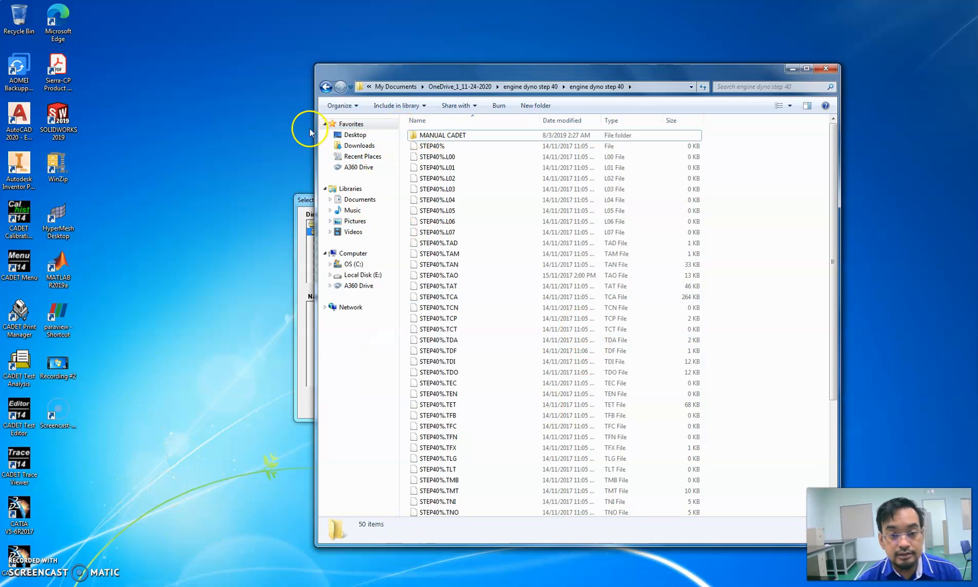
pyautogui.click(326, 87)
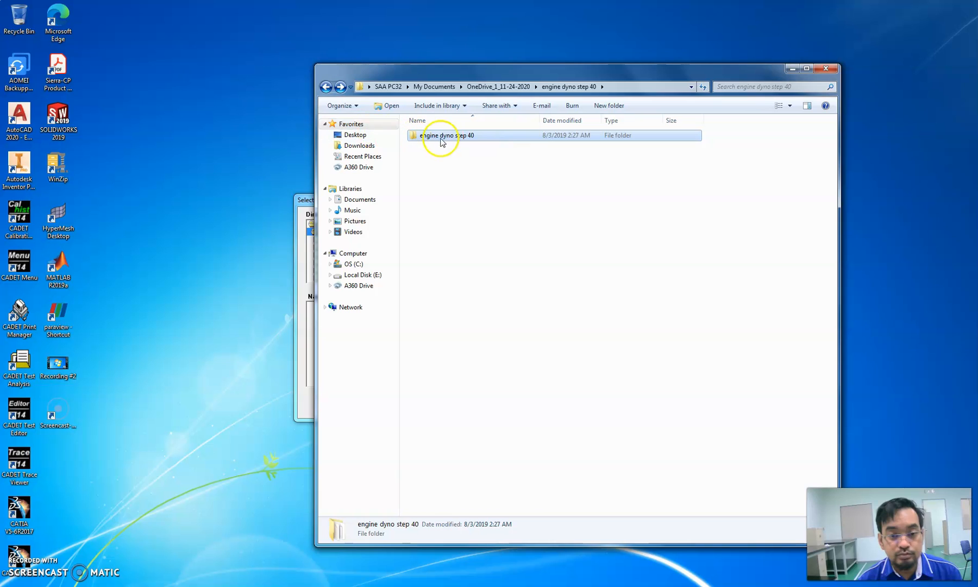
pyautogui.rightClick(442, 139)
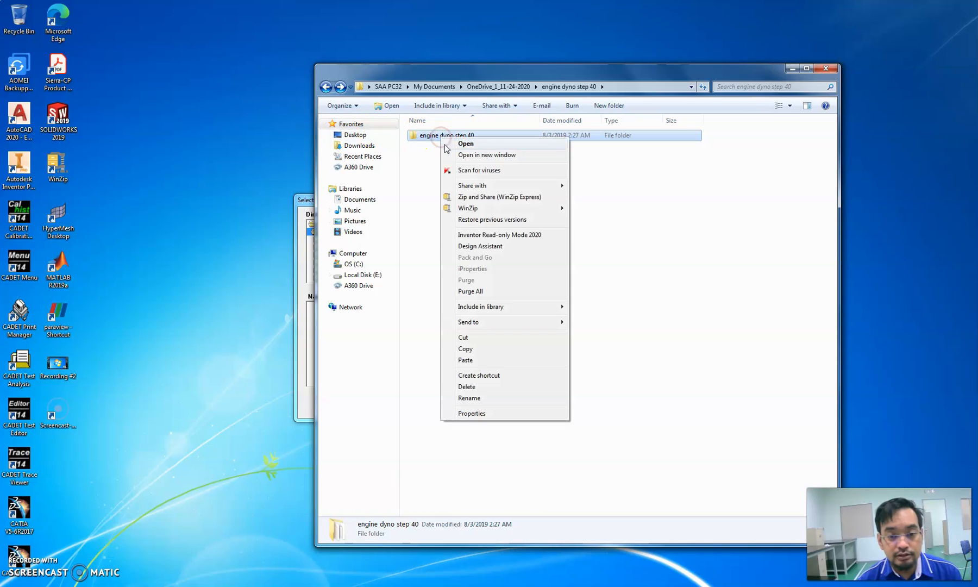
pyautogui.click(466, 349)
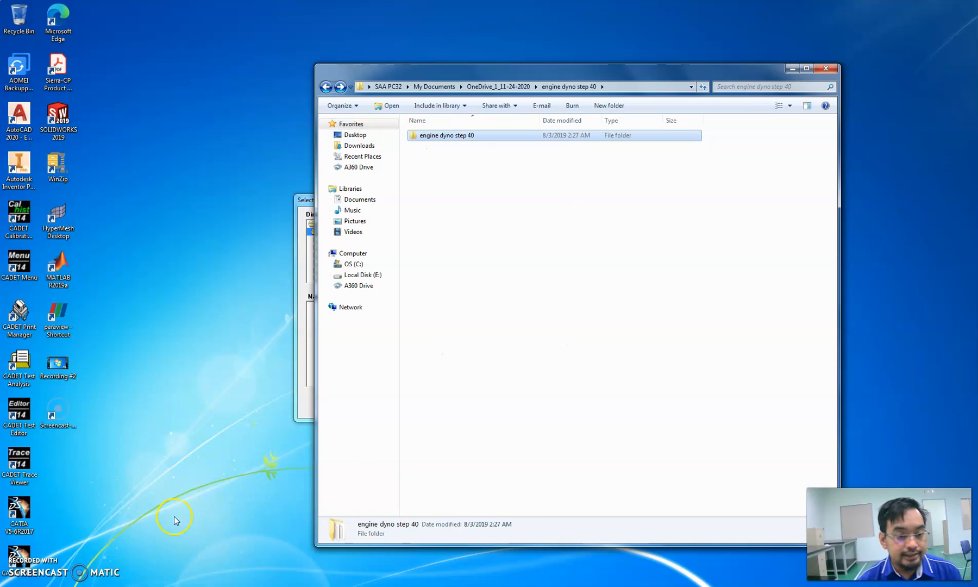
# Paste the copied "engine dyno step 40" folder into C:\CADET14\Tests.
pyautogui.click(354, 266)
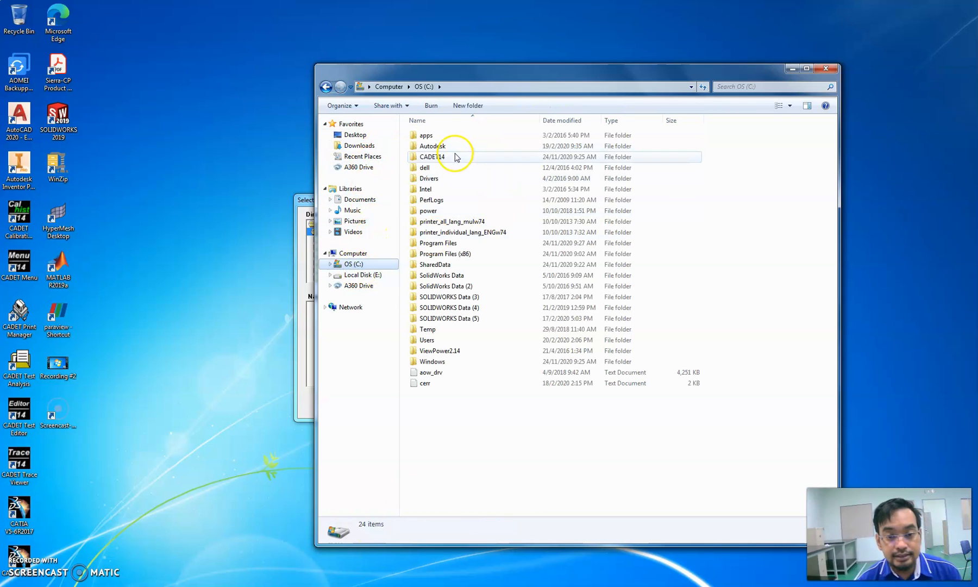
pyautogui.doubleClick(455, 156)
pyautogui.rightClick(452, 299)
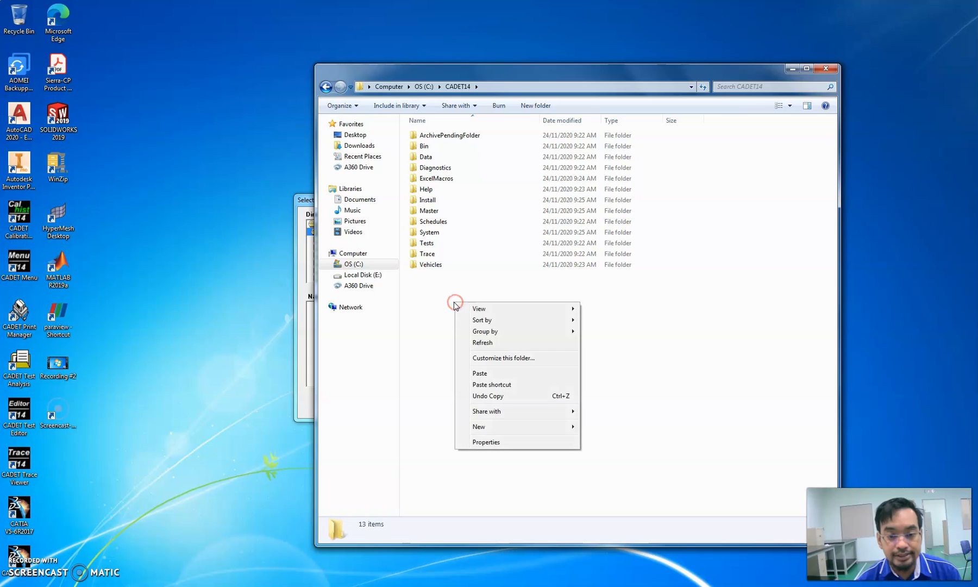
pyautogui.moveTo(463, 309)
pyautogui.click(427, 243)
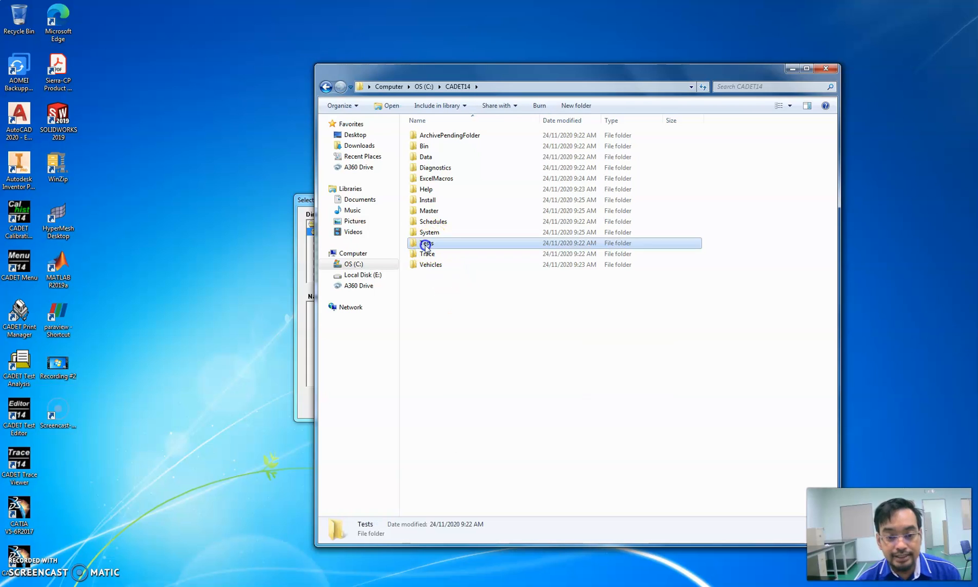
pyautogui.doubleClick(427, 244)
pyautogui.rightClick(463, 248)
pyautogui.click(496, 319)
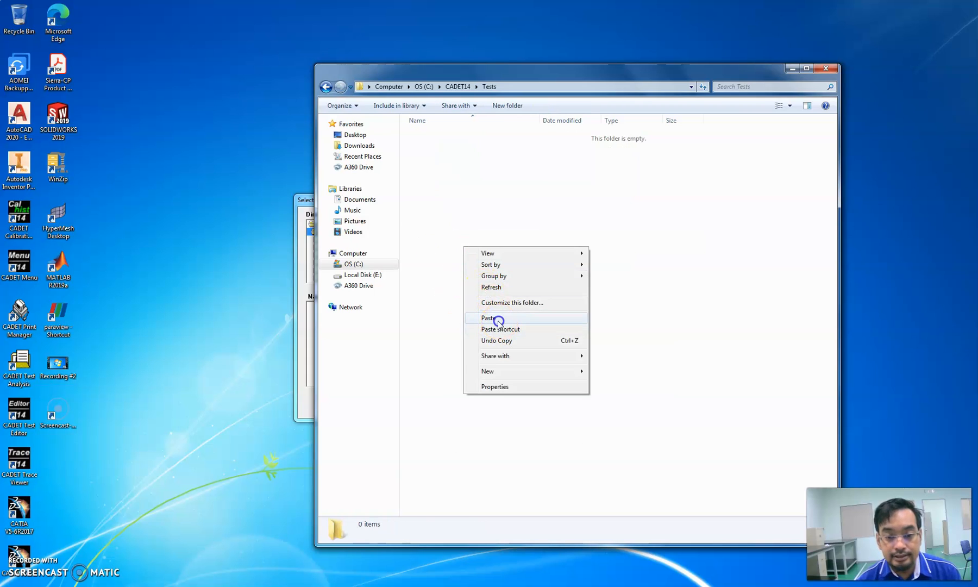
# Minimize Windows Explorer and browse to CADET14\Tests\engine dyno step 40 in the test selection dialog.
pyautogui.click(792, 68)
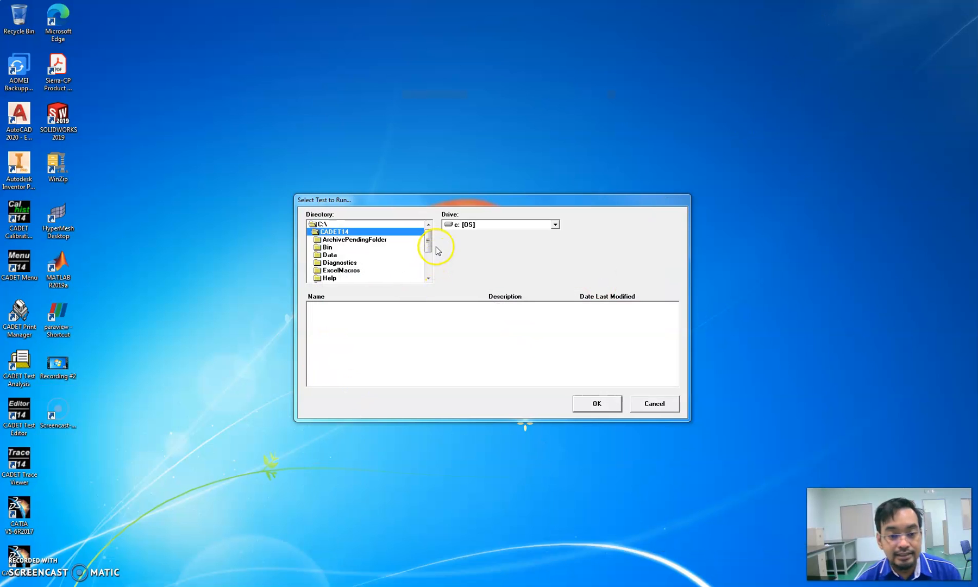
pyautogui.click(363, 231)
pyautogui.moveTo(428, 239); pyautogui.dragTo(429, 264)
pyautogui.doubleClick(338, 263)
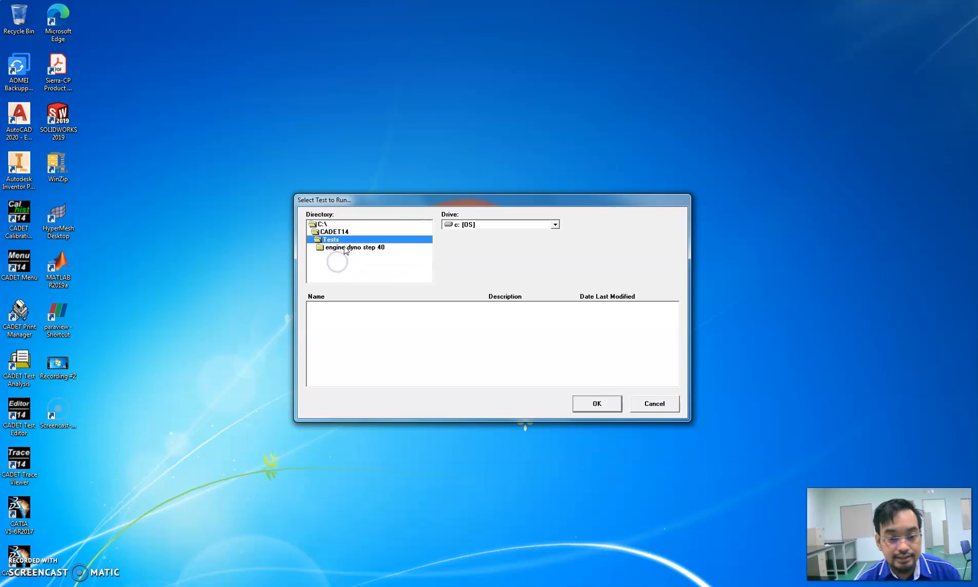
pyautogui.doubleClick(345, 248)
# Try to run the STEP40% performance test and return to the CADET main window.
pyautogui.click(327, 309)
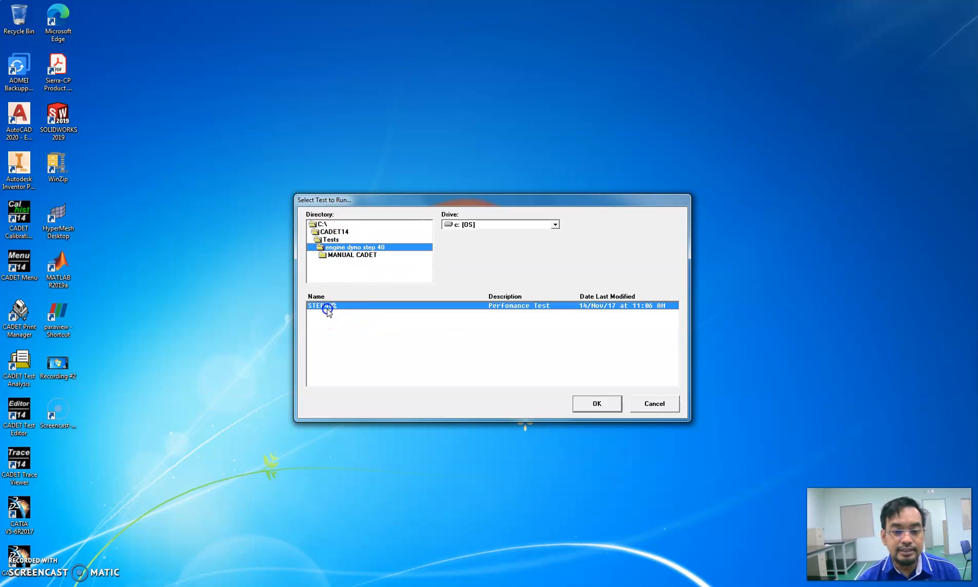
pyautogui.doubleClick(327, 308)
pyautogui.click(518, 333)
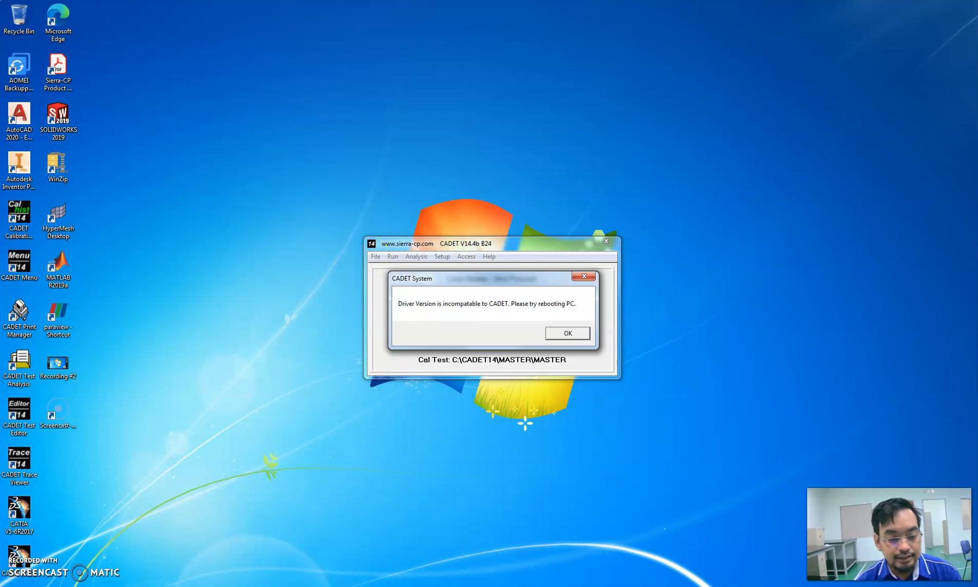
pyautogui.click(570, 332)
pyautogui.click(517, 329)
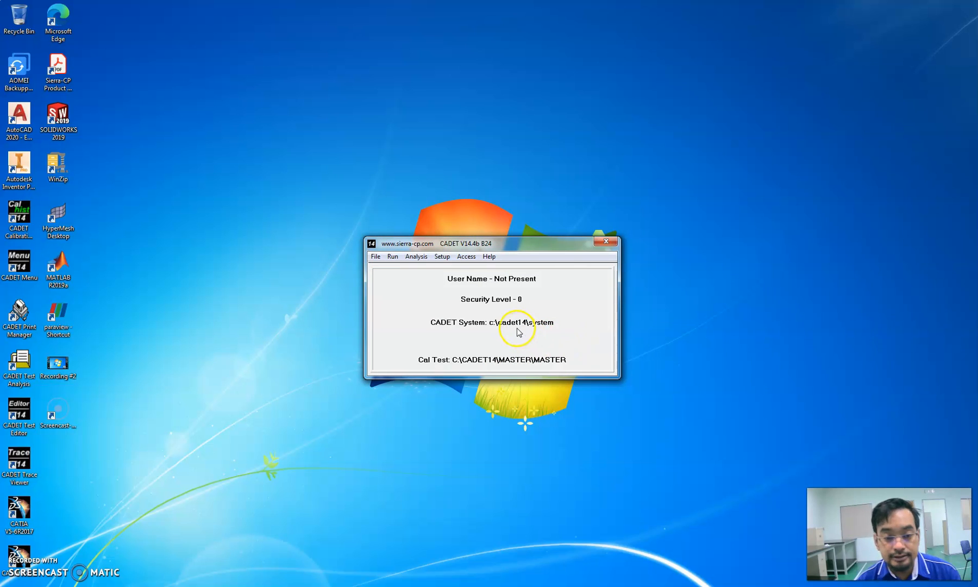